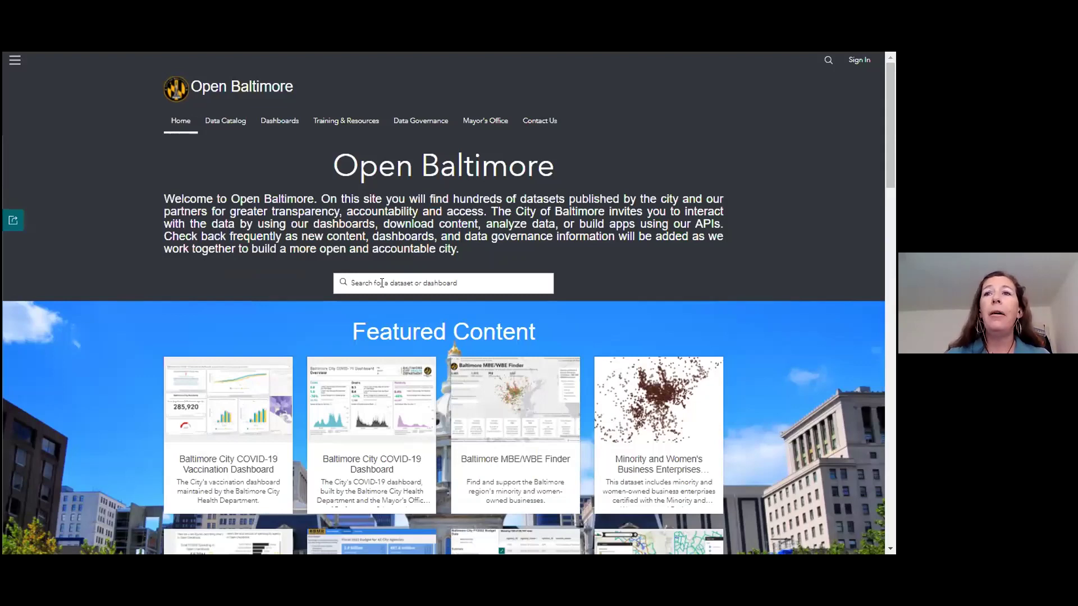
Open the data catalog and limit its sources to Baltimore Neighborhood Indicators Alliance and Baltimore City
left_click(381, 283)
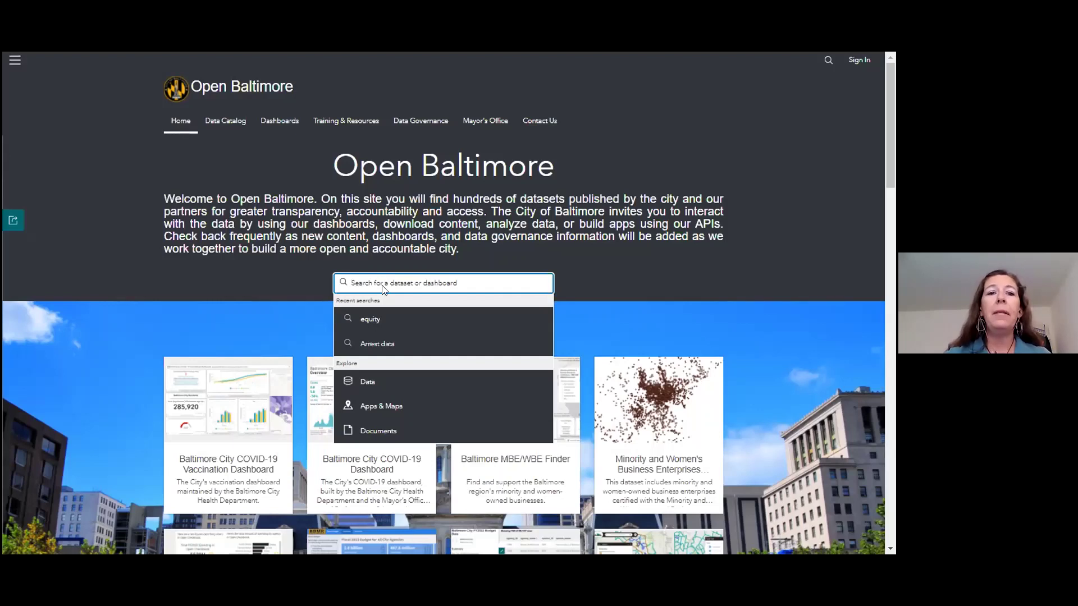
left_click(225, 121)
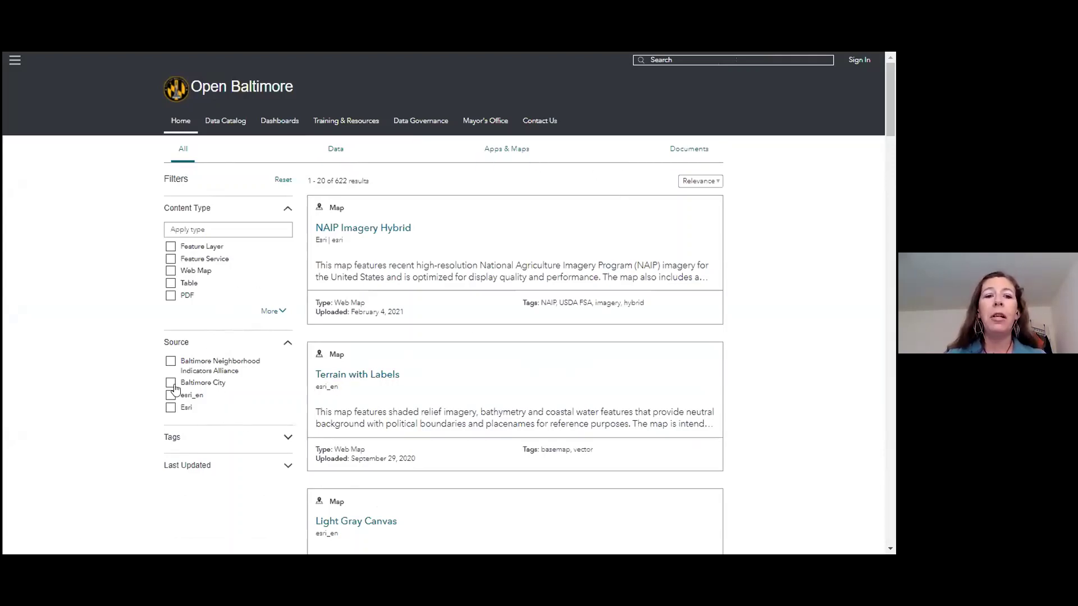
left_click(170, 361)
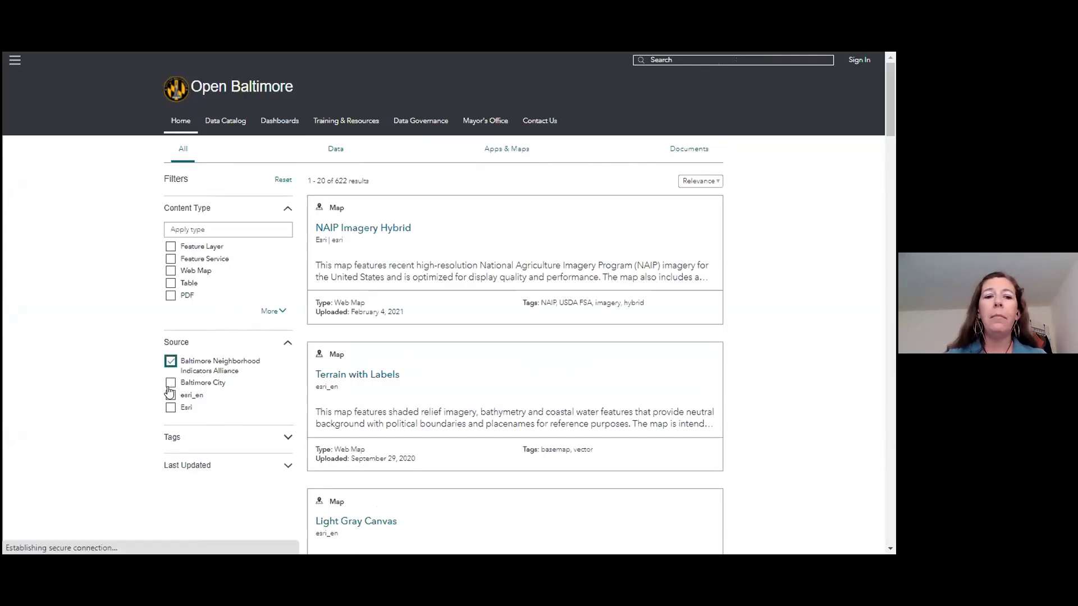
left_click(170, 383)
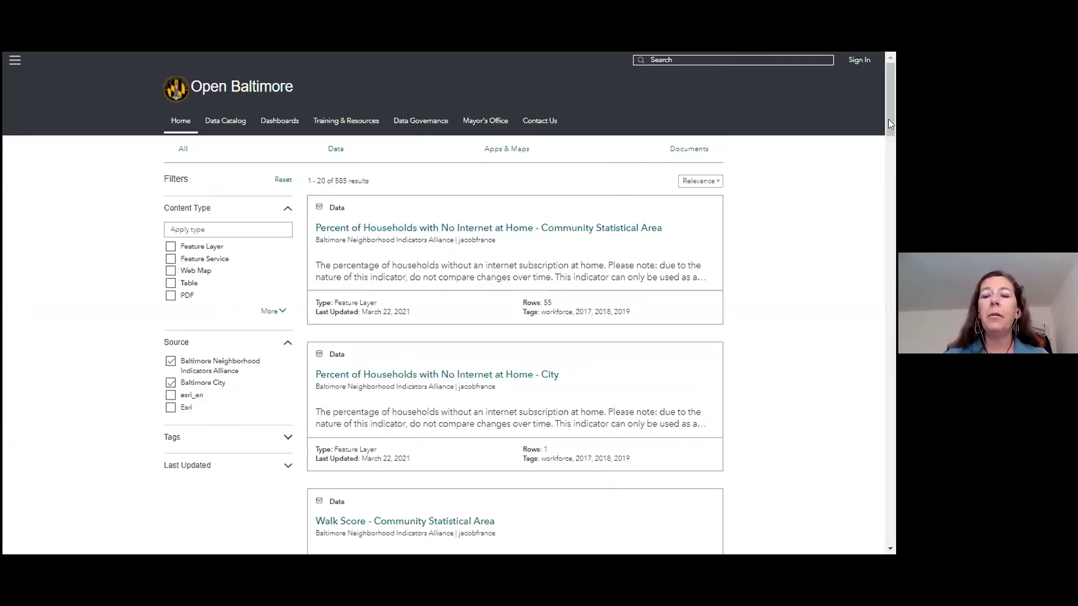
View the dataset Percent of Households with No Internet at Home - Community Statistical Area and return to the home page
left_click_drag(894, 131, 894, 109)
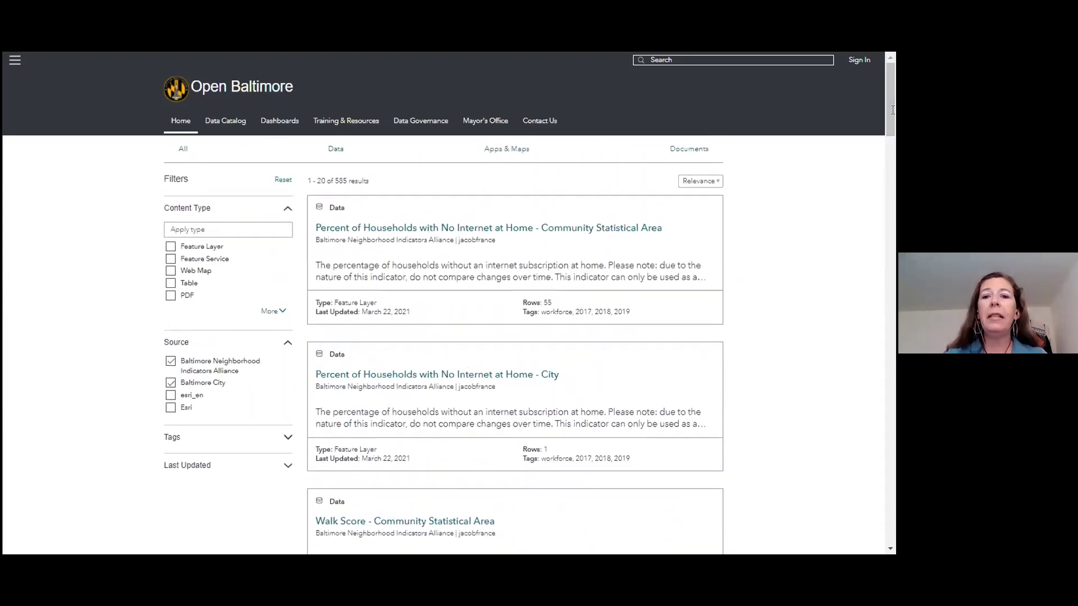
left_click(527, 298)
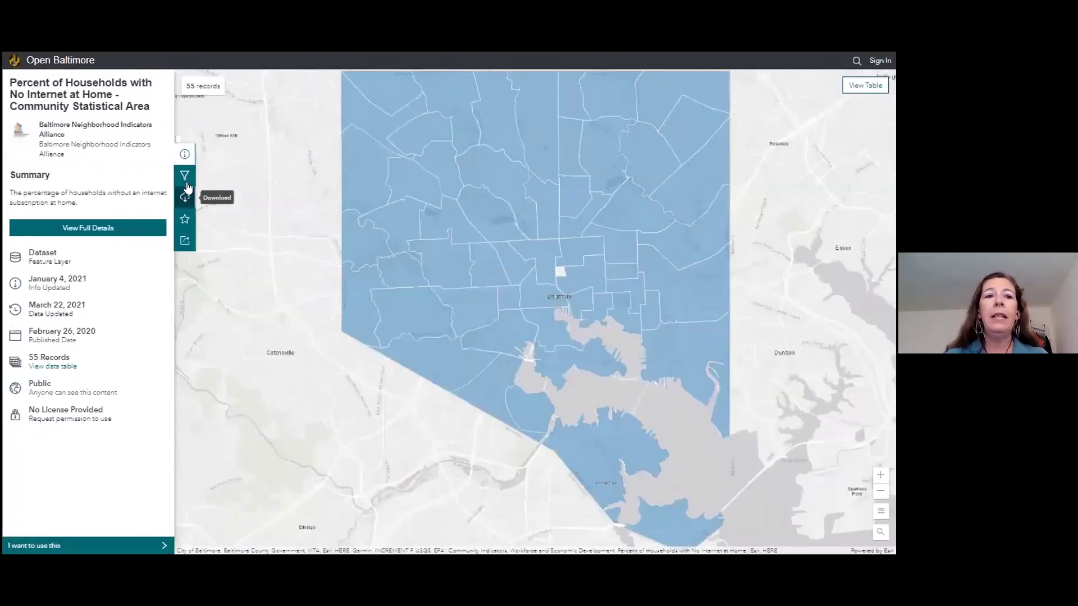
left_click(60, 60)
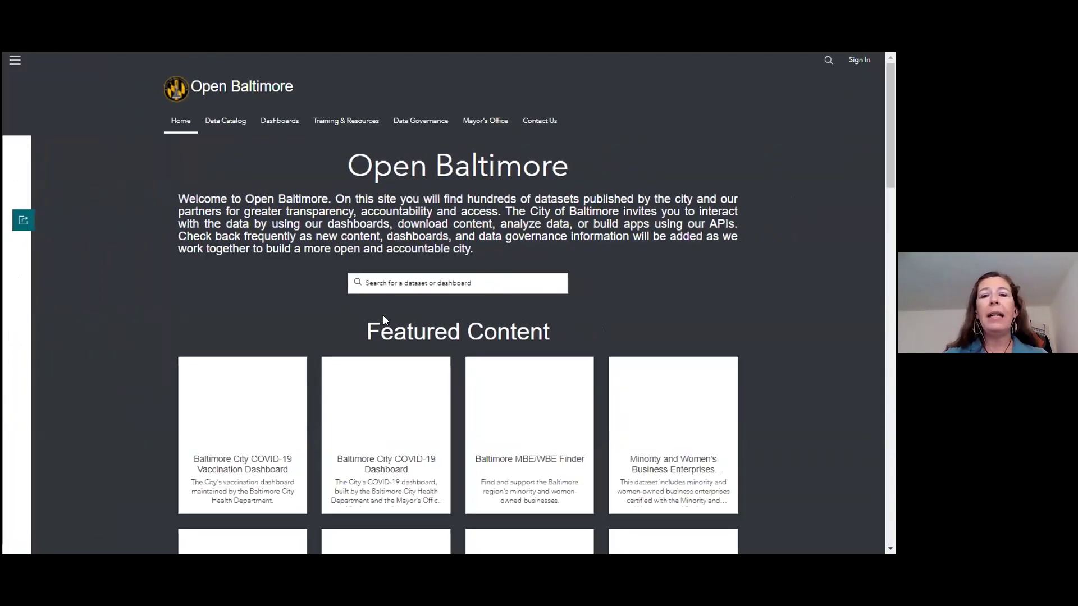
Search the site for "gun" and open the suggested GunOffenders dataset, centring its map on the Baltimore area
left_click(422, 285)
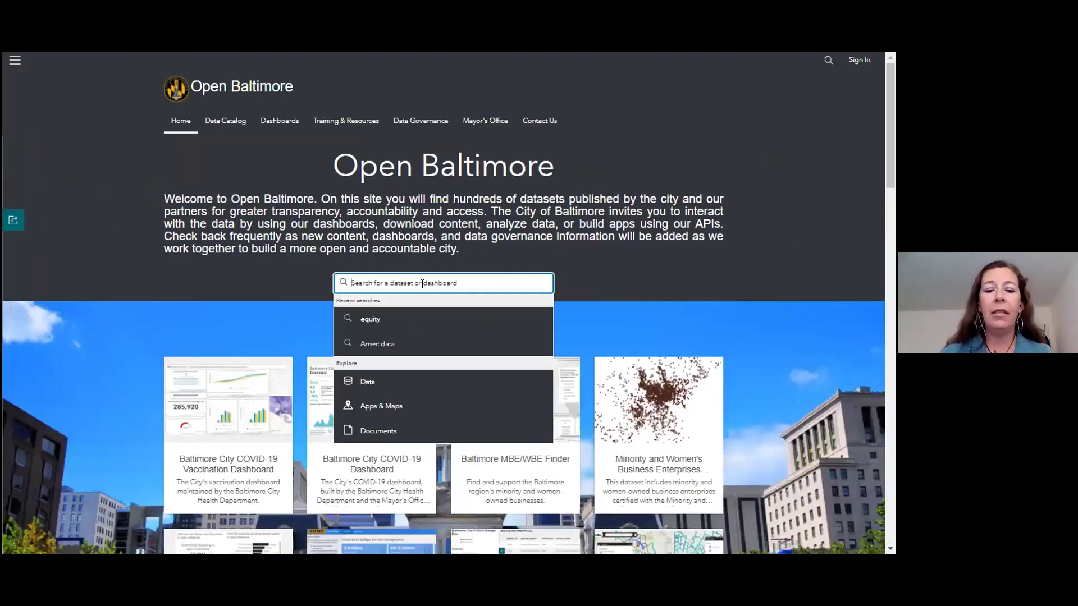
type("gu")
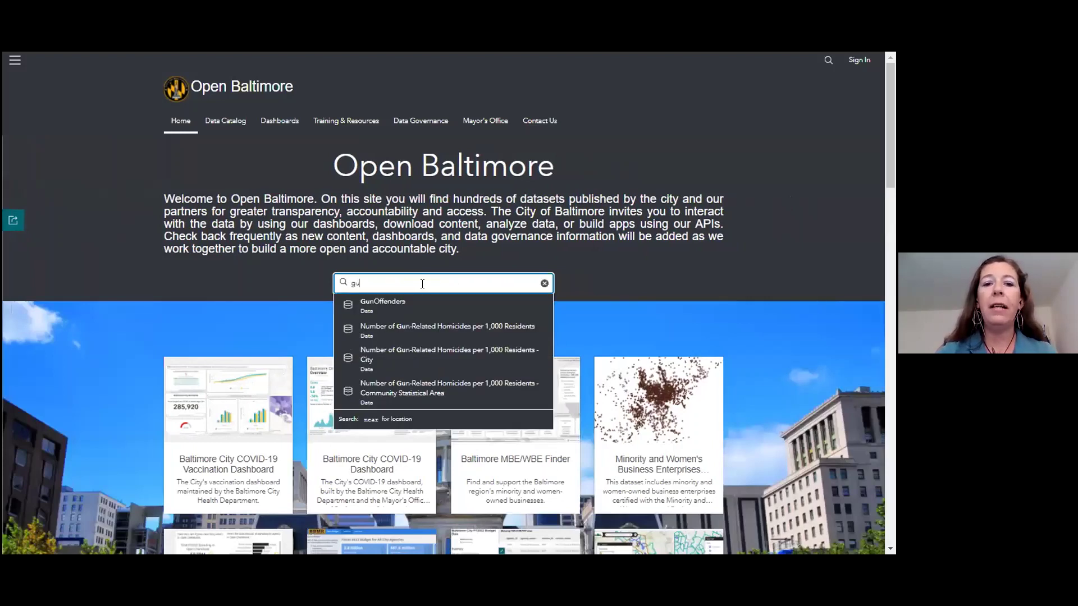
type("n")
left_click(387, 307)
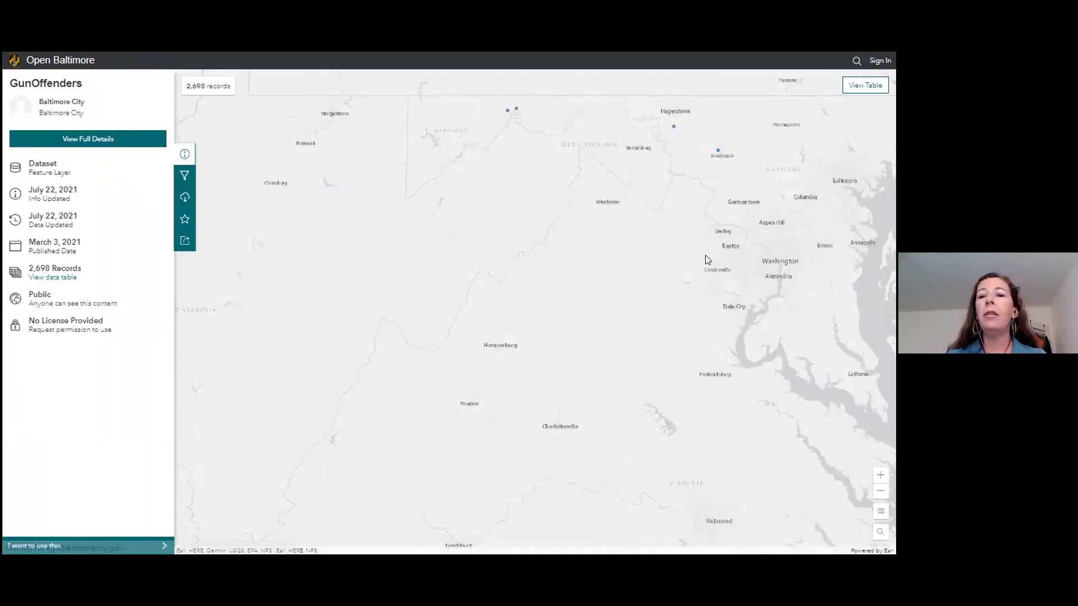
left_click_drag(762, 219, 475, 268)
left_click_drag(610, 282, 577, 285)
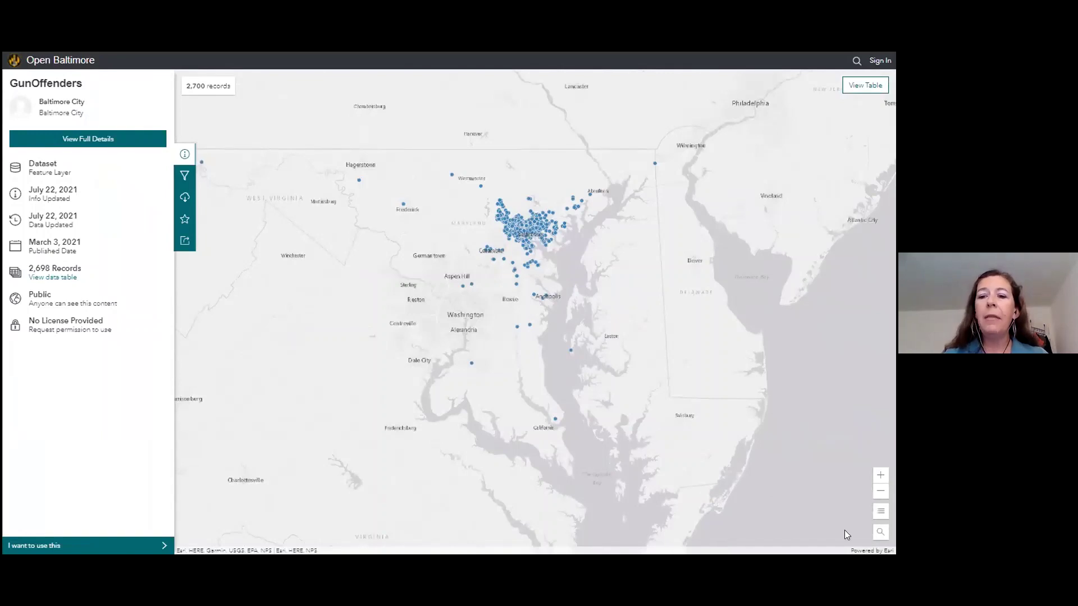
Expand the map legend and locate Edmondson Village, Baltimore, MD, on the GunOffenders map
left_click(878, 512)
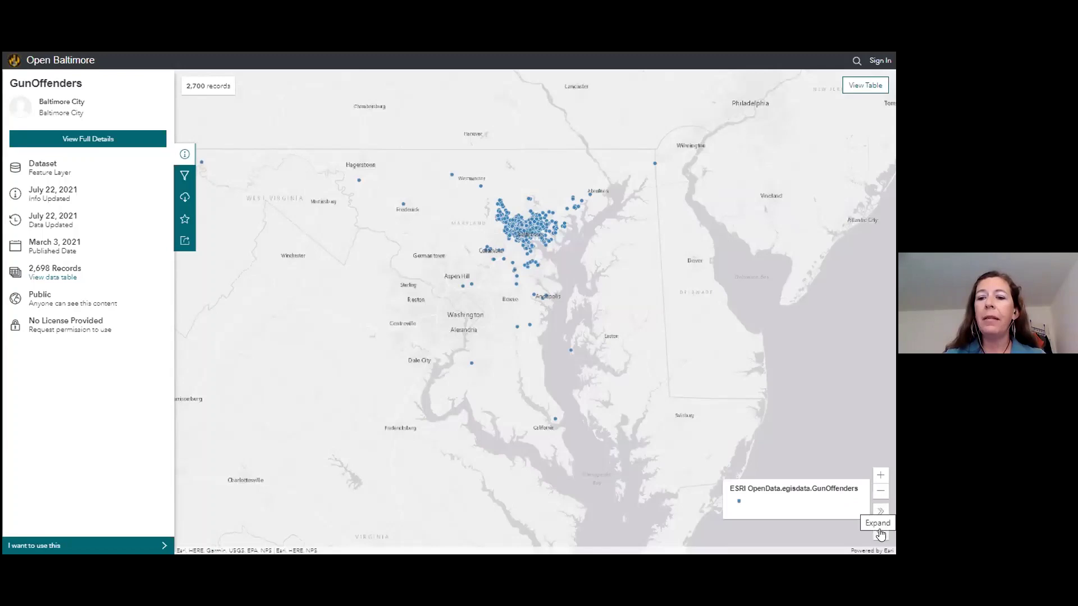
left_click(880, 534)
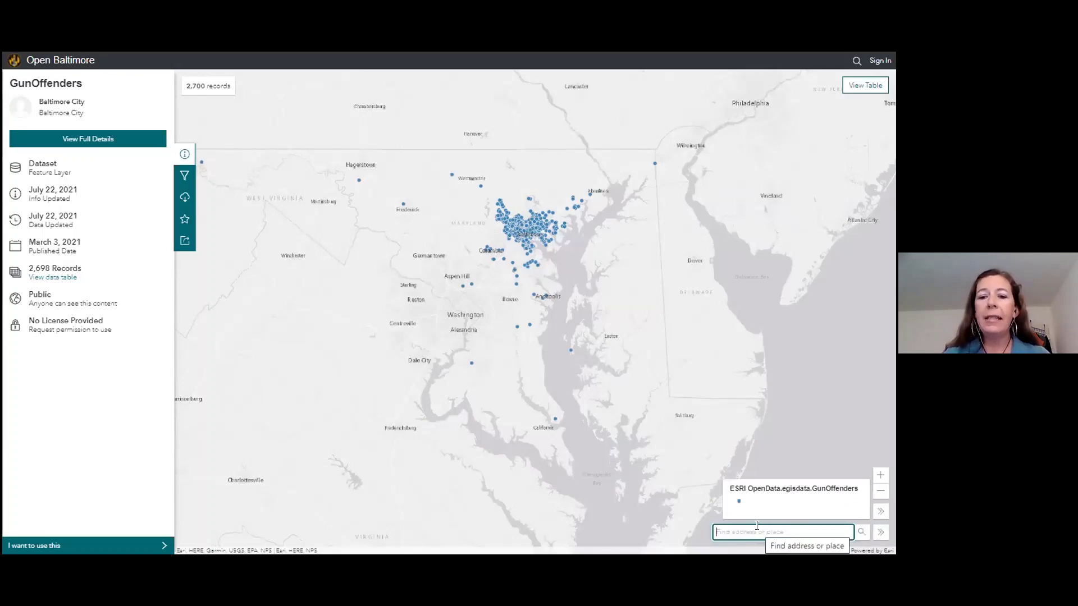
type("Edmons")
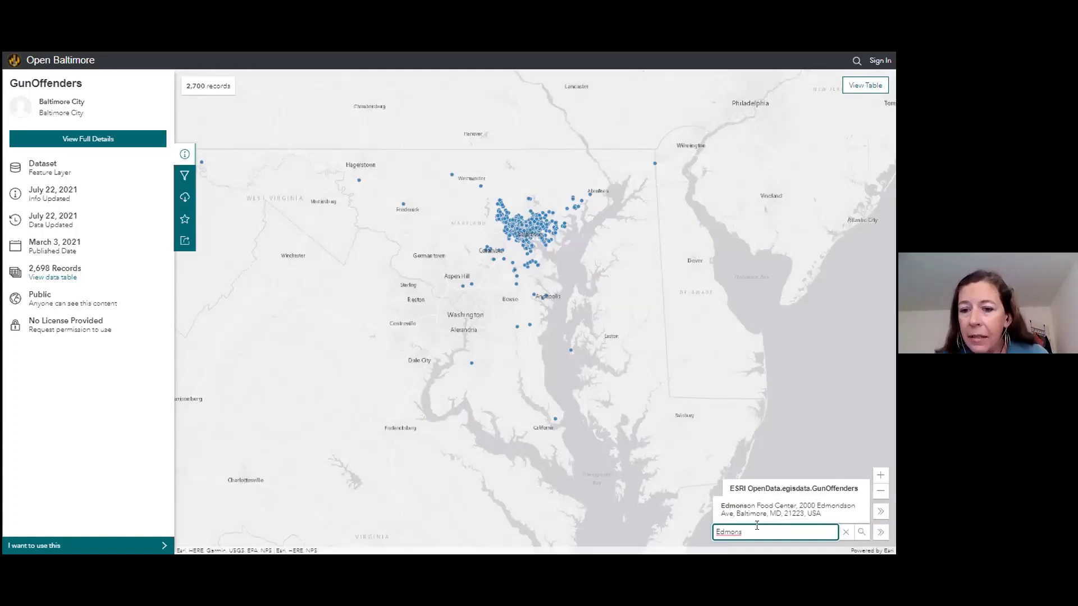
key("BackSpace")
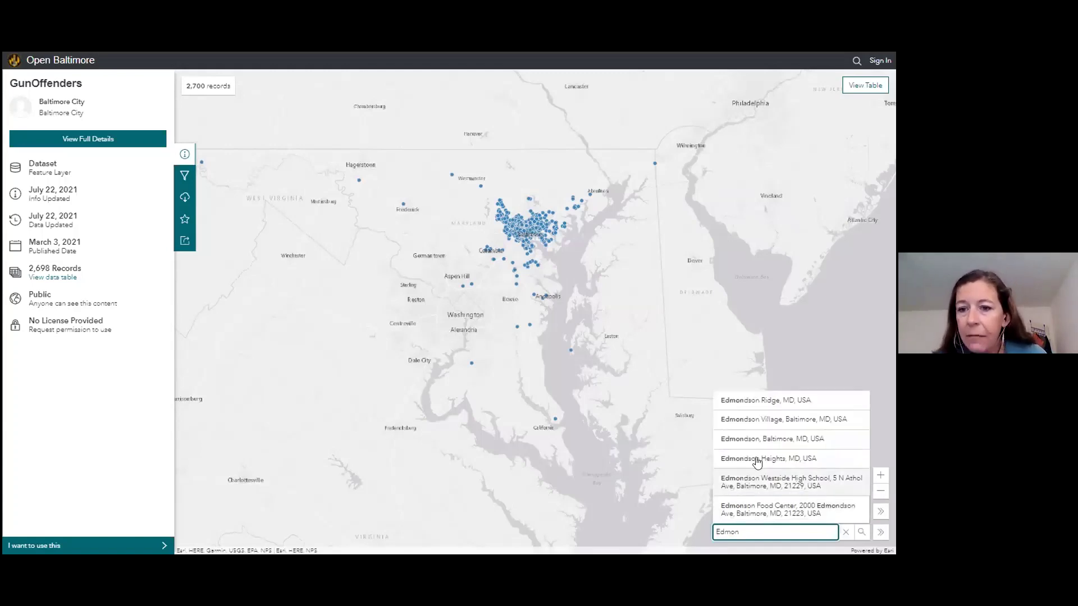
left_click(753, 421)
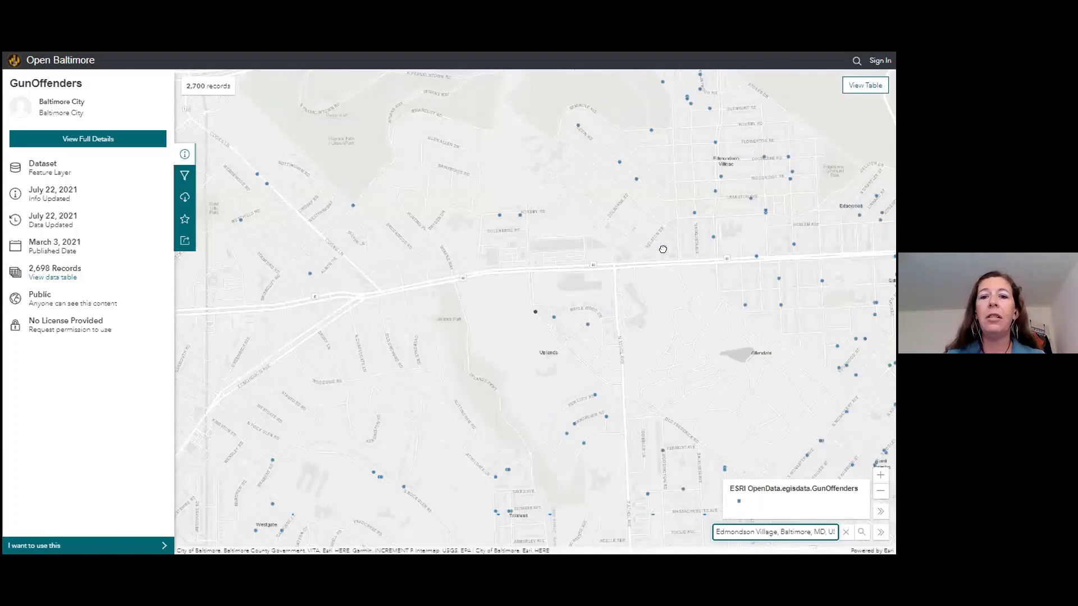
key("Return")
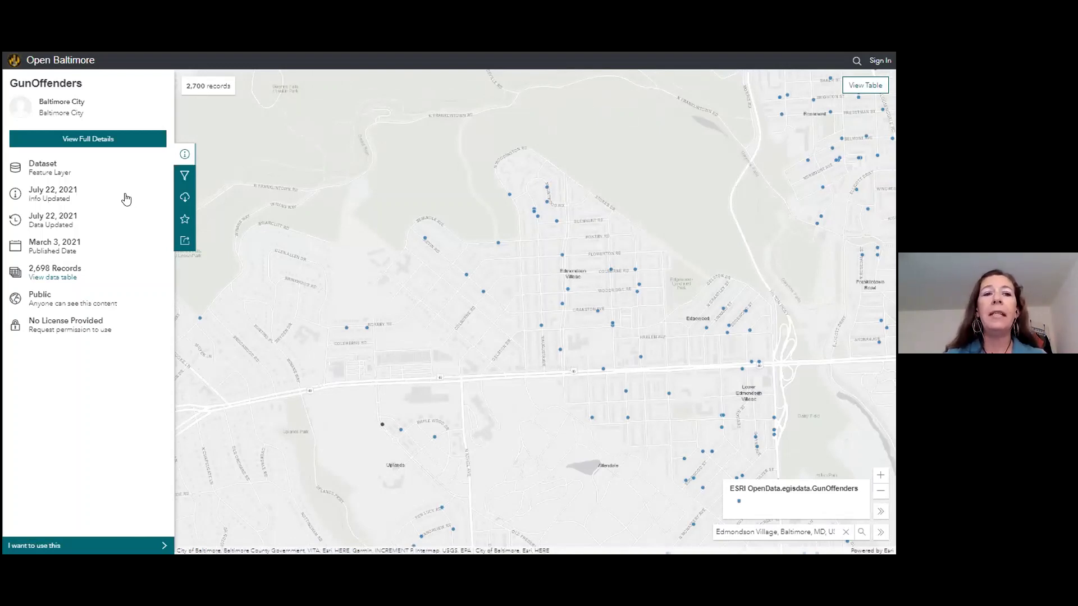
Open the full details of the GunOffenders dataset and review its summary, attributes, tags and reuse options
key("alt+Left")
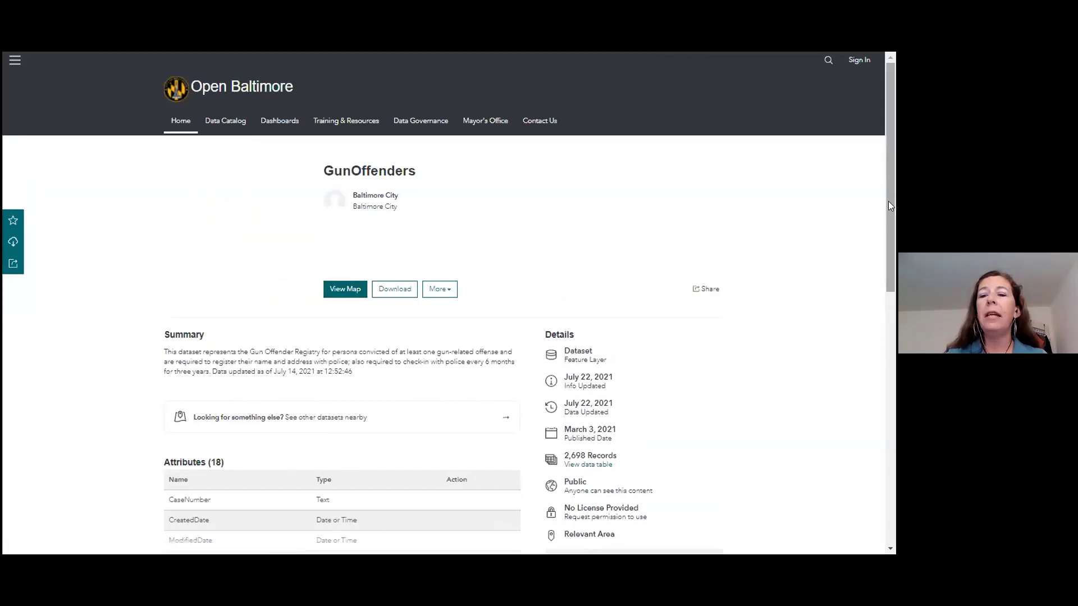
left_click_drag(888, 201, 893, 261)
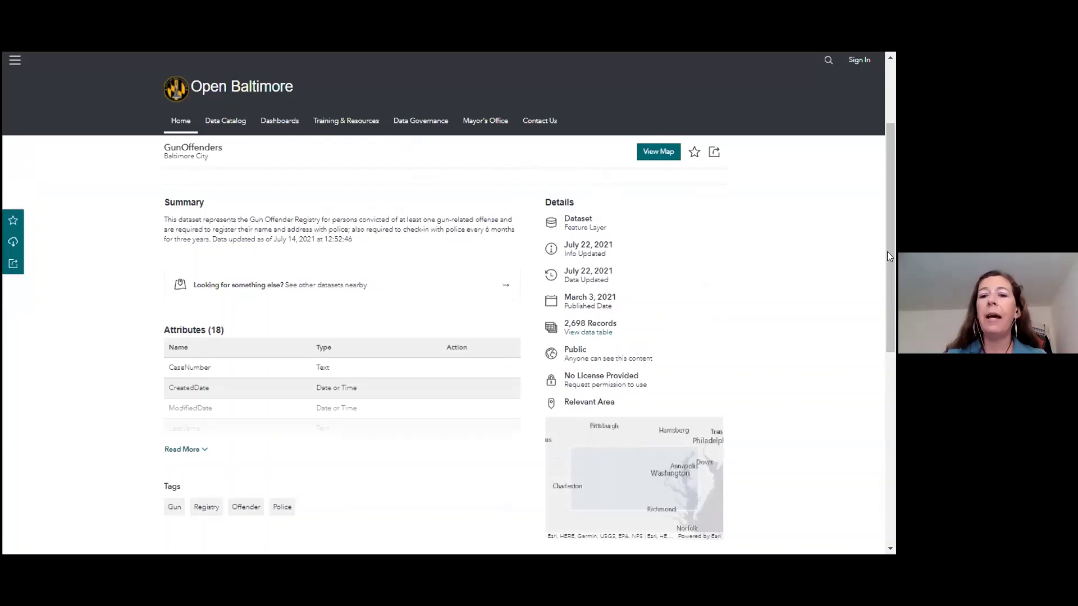
left_click(894, 365)
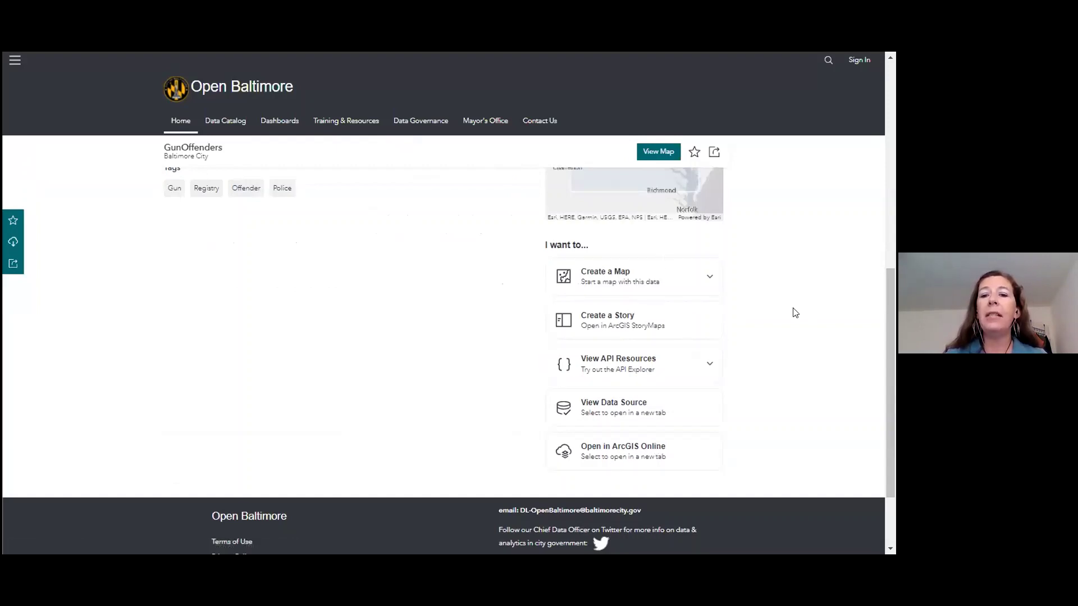
left_click_drag(794, 311, 595, 305)
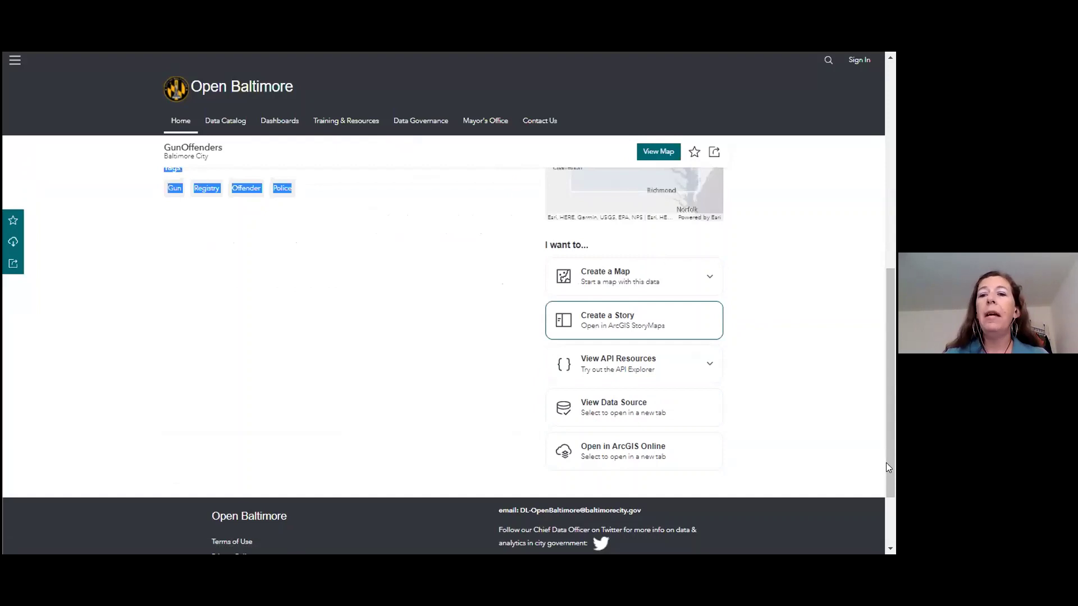
left_click(884, 337)
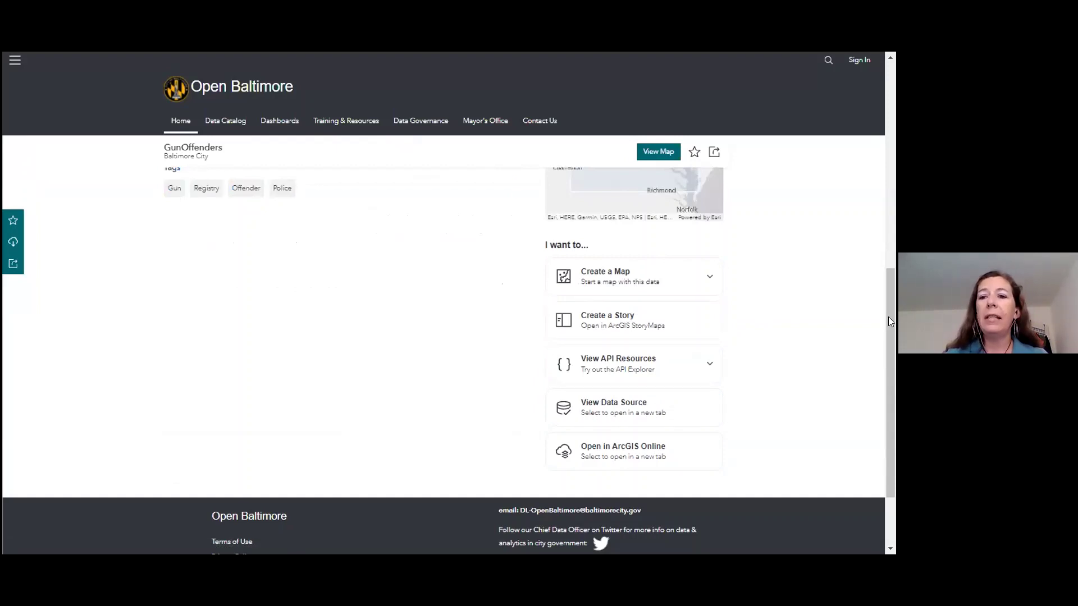
left_click_drag(892, 319, 885, 77)
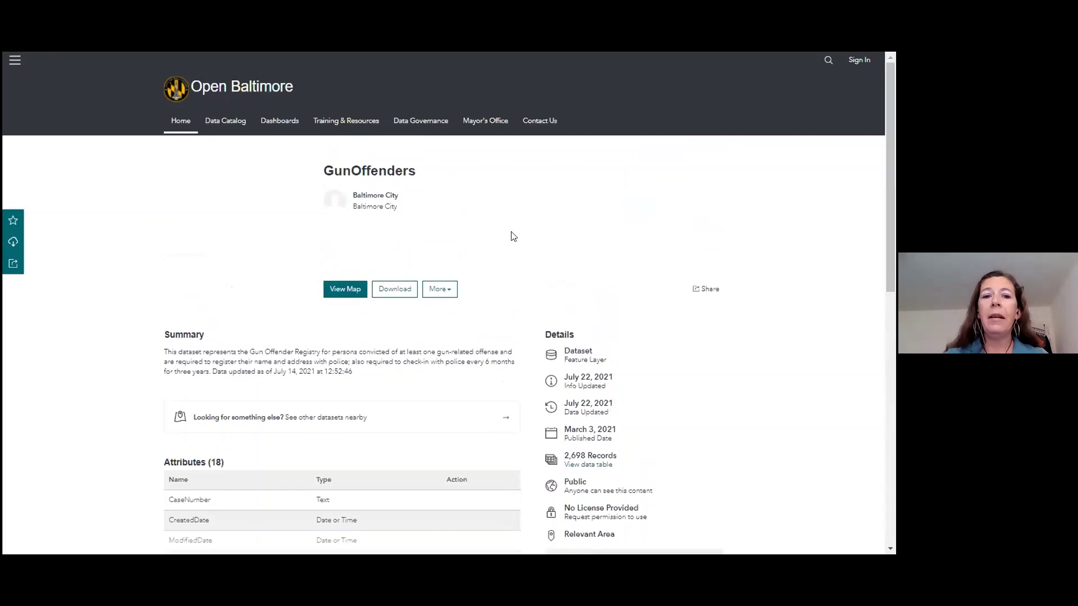
Show the GunOffenders data table from its map view and sort the records by CreatedDate in ascending order
left_click(344, 290)
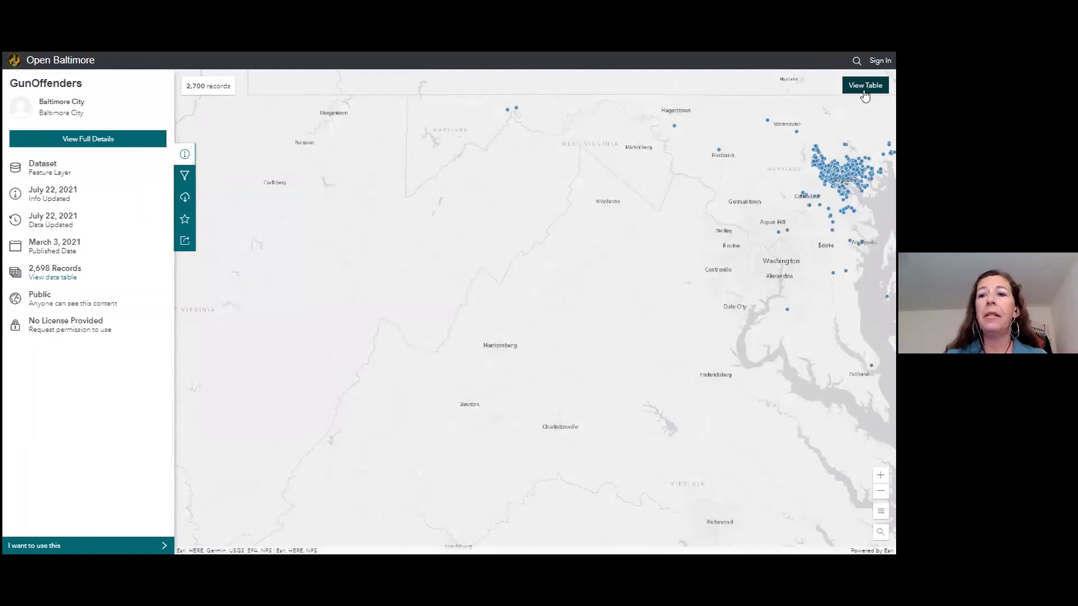
left_click(57, 279)
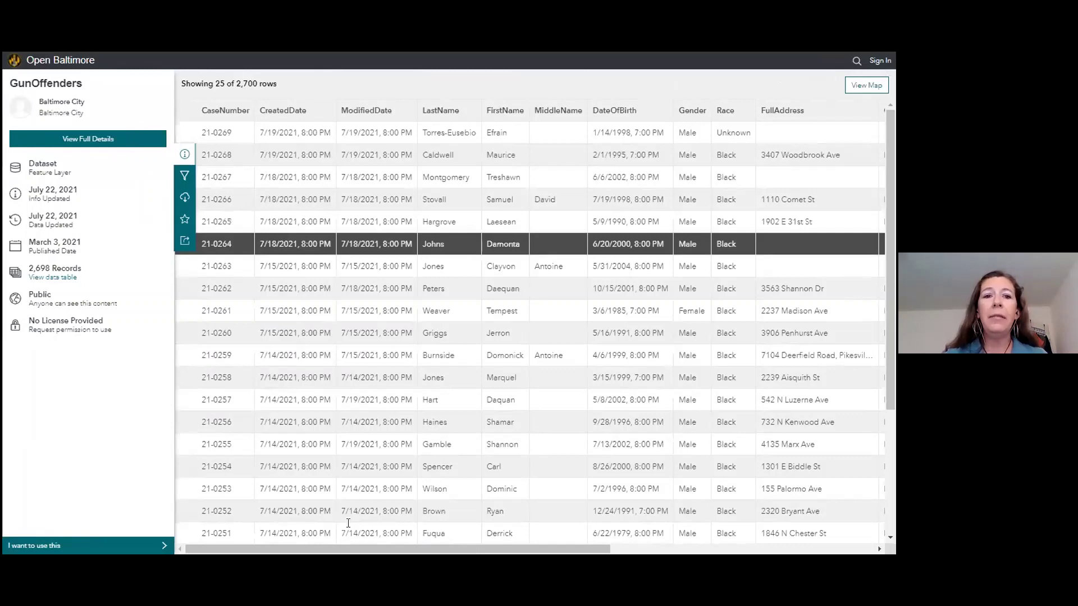
left_click(291, 113)
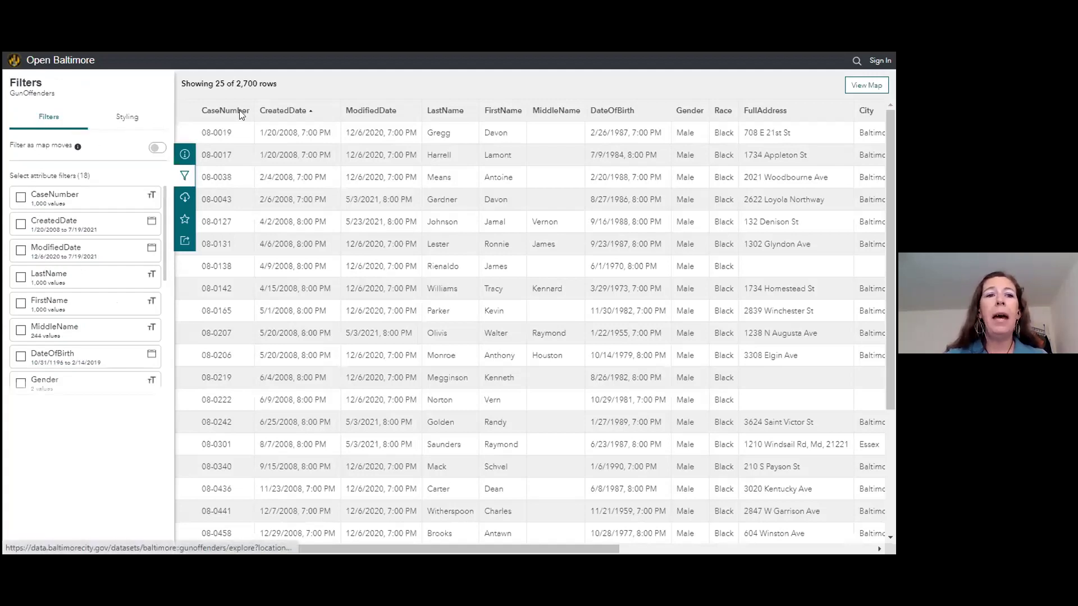
Style the GunOffenders map points by Gender and open the record of a point in central Baltimore
left_click(127, 116)
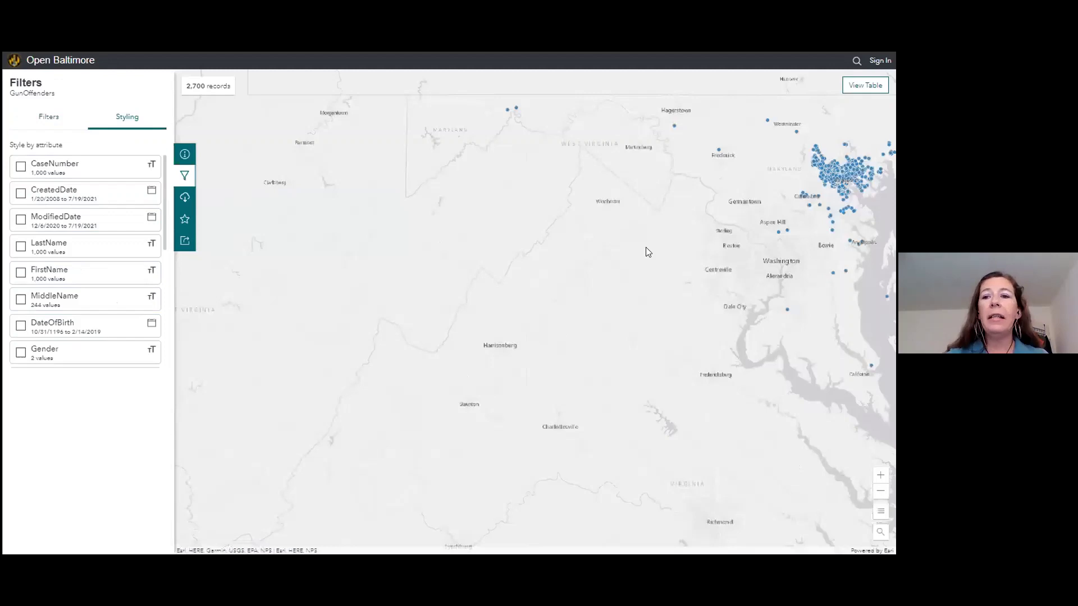
left_click_drag(744, 227, 440, 317)
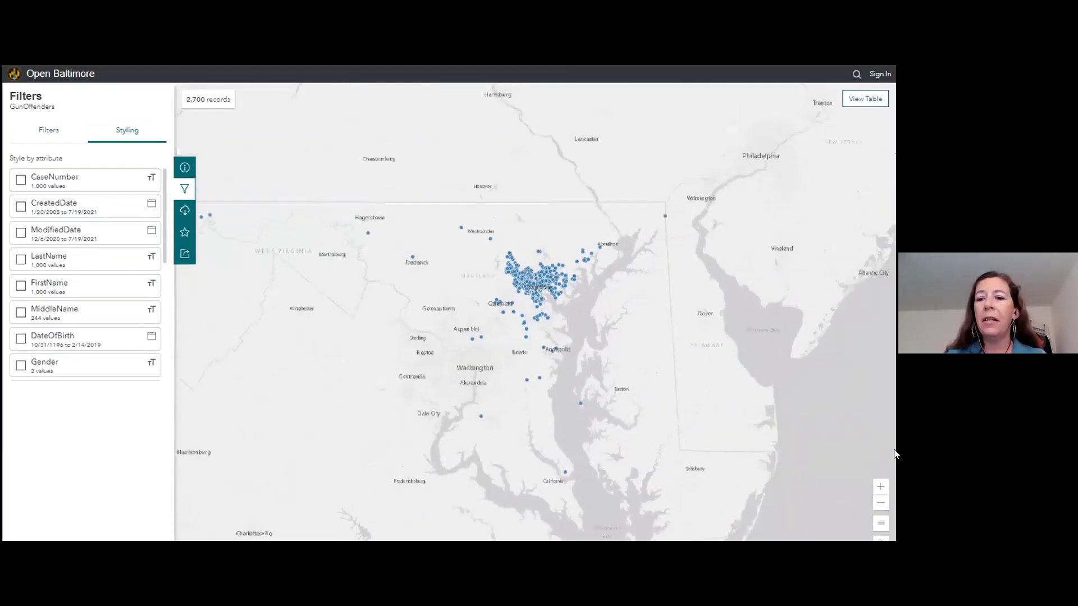
left_click_drag(580, 218, 542, 347)
left_click(880, 476)
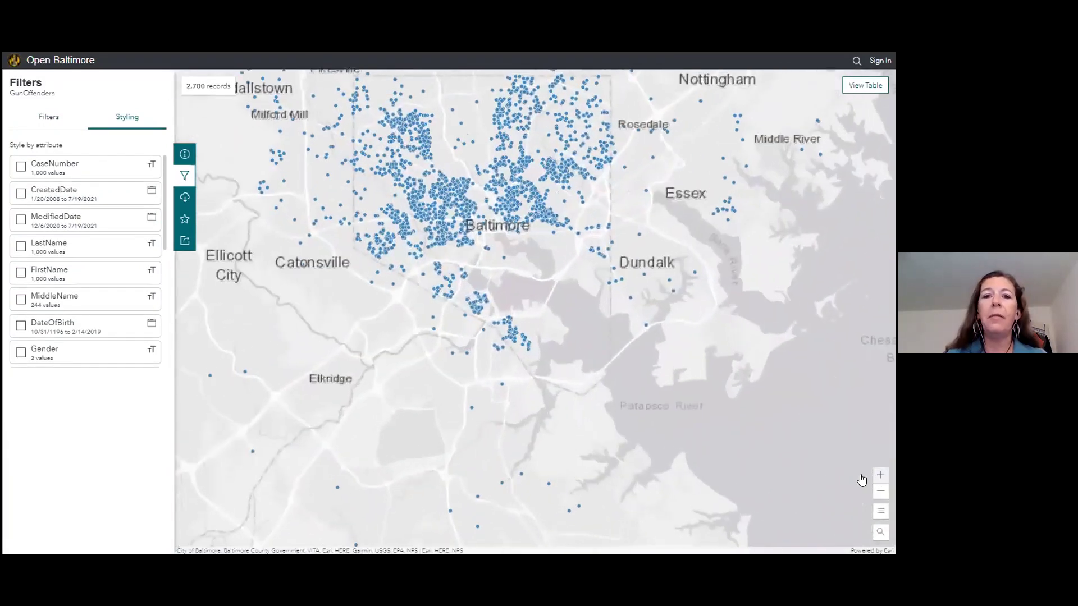
left_click(880, 476)
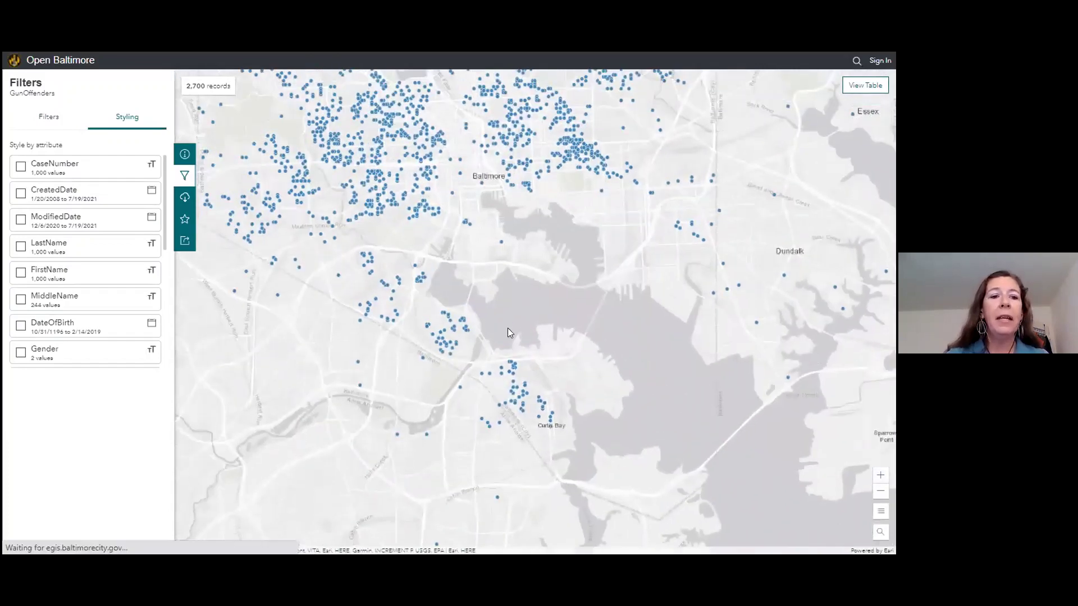
left_click(20, 354)
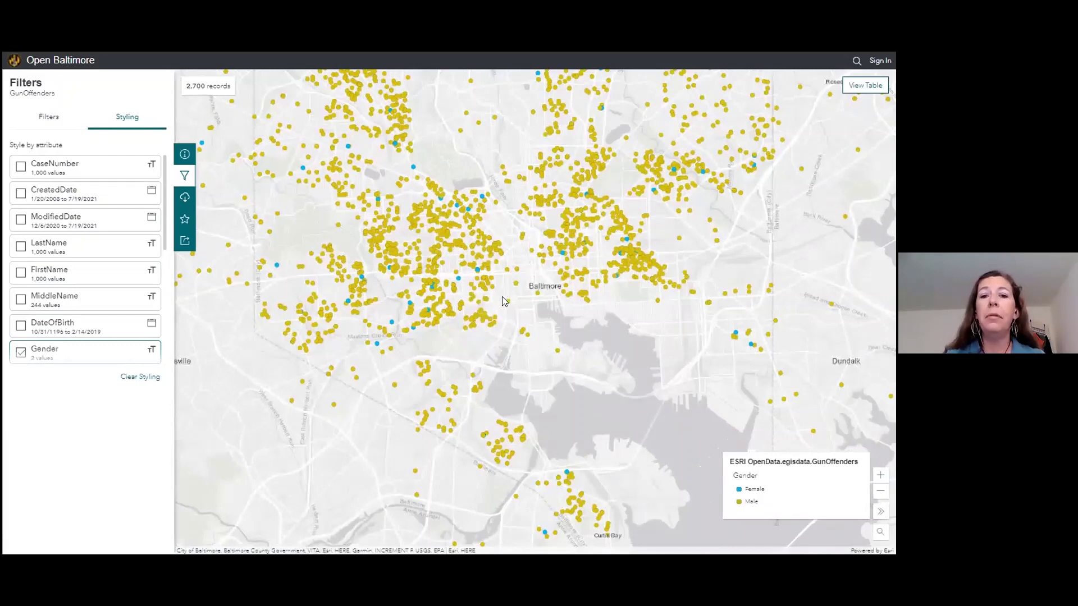
mouse_move(515, 288)
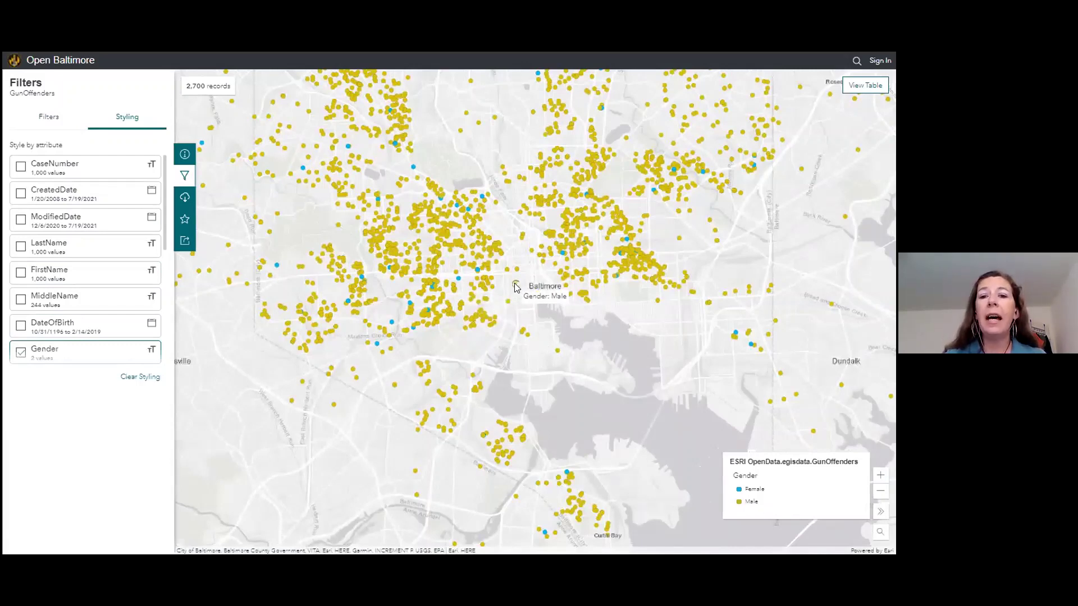
left_click(515, 287)
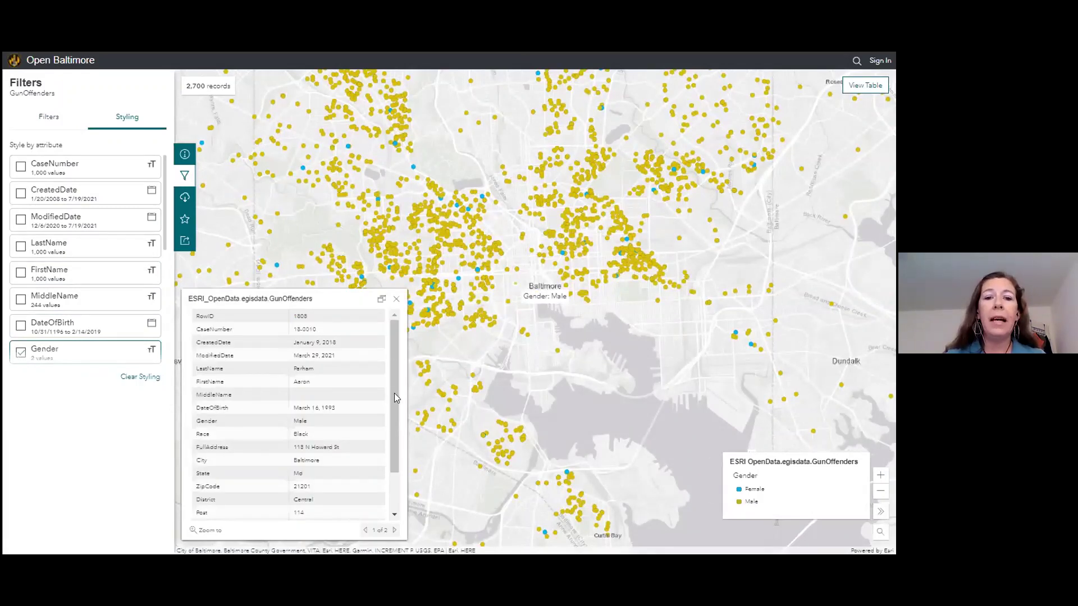
Remove the Gender styling, close the record details and show the dataset's attribute filters
left_click(20, 353)
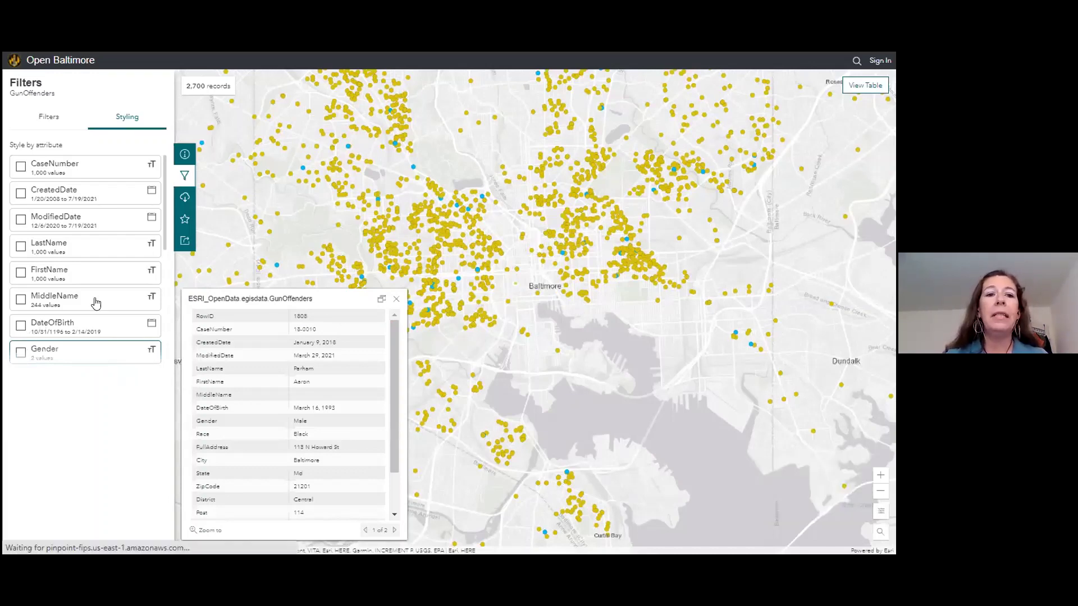
left_click(396, 298)
left_click(48, 116)
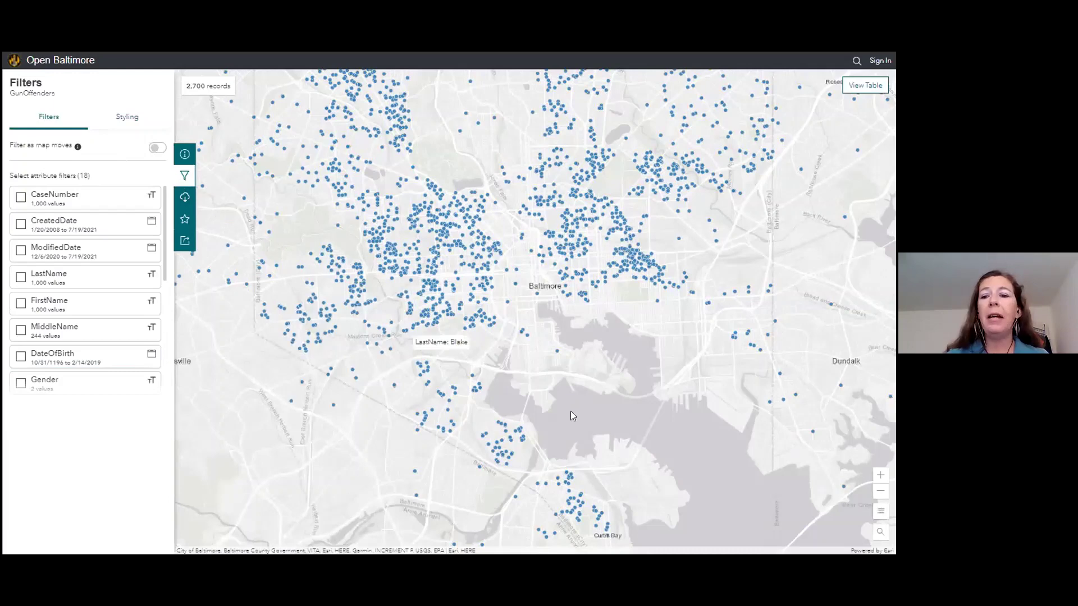
Add a Neighborhood filter to the GunOffenders dataset and limit the records to Edmondson Village
left_click(880, 477)
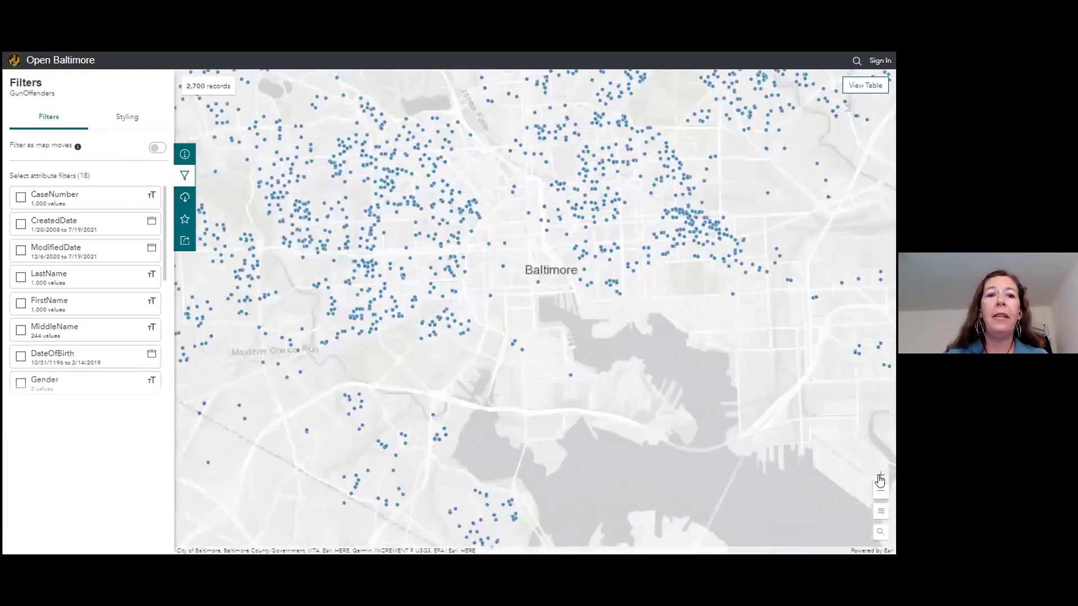
scroll(565, 343, "up", 2)
left_click_drag(566, 343, 668, 429)
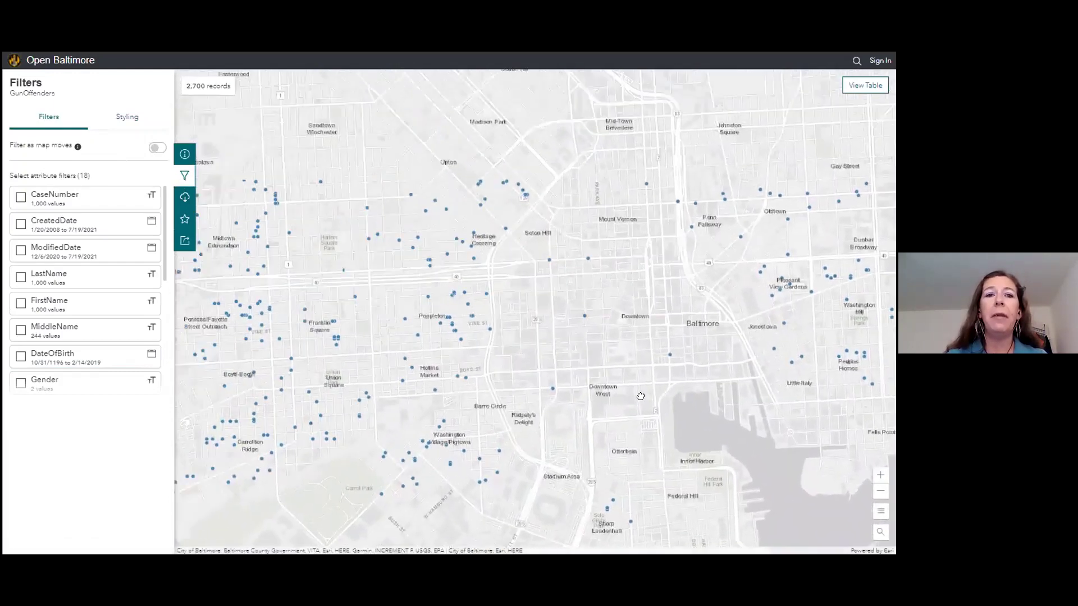
left_click_drag(450, 267, 548, 353)
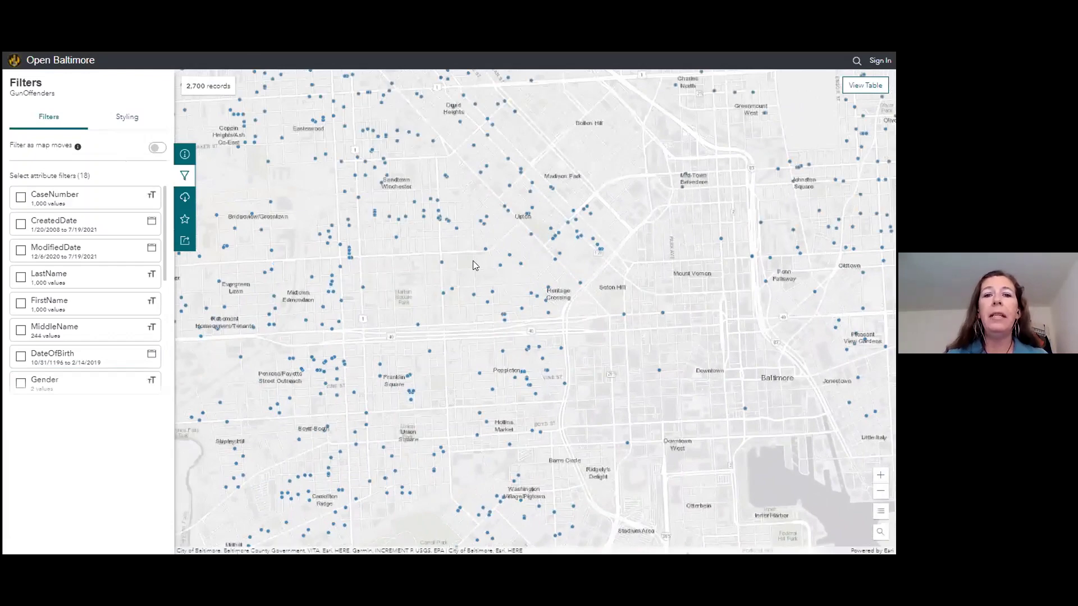
left_click_drag(473, 266, 667, 395)
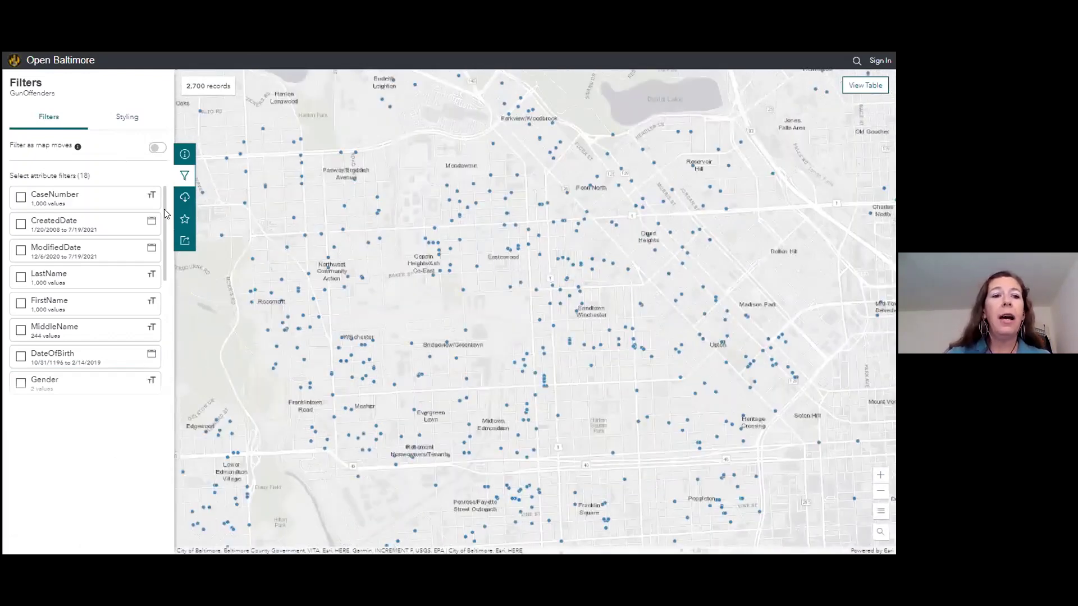
triple_click(163, 230)
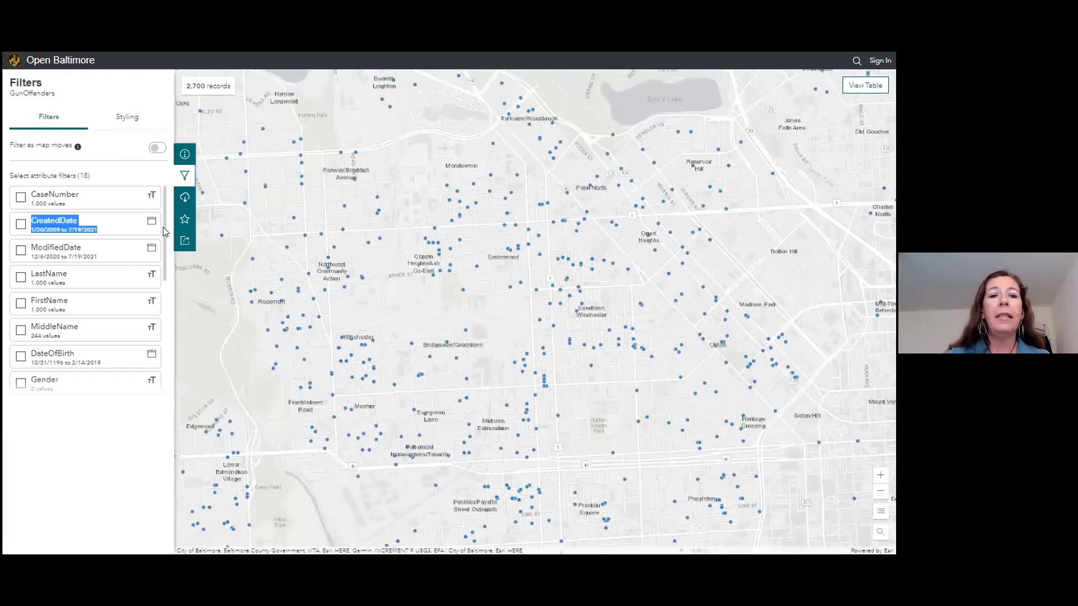
scroll(164, 257, "down", 3)
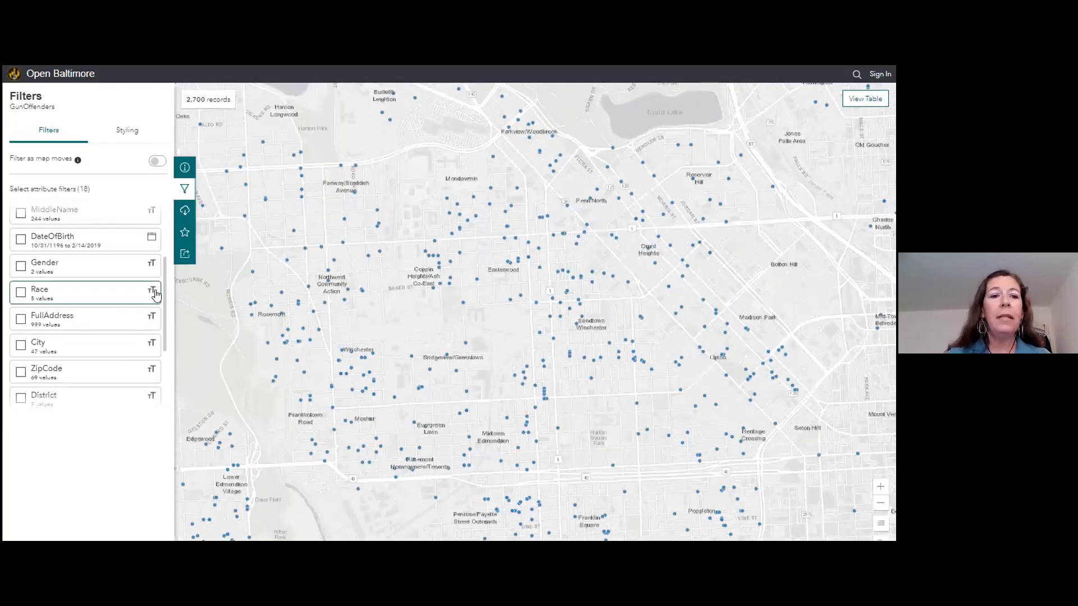
scroll(164, 337, "down", 3)
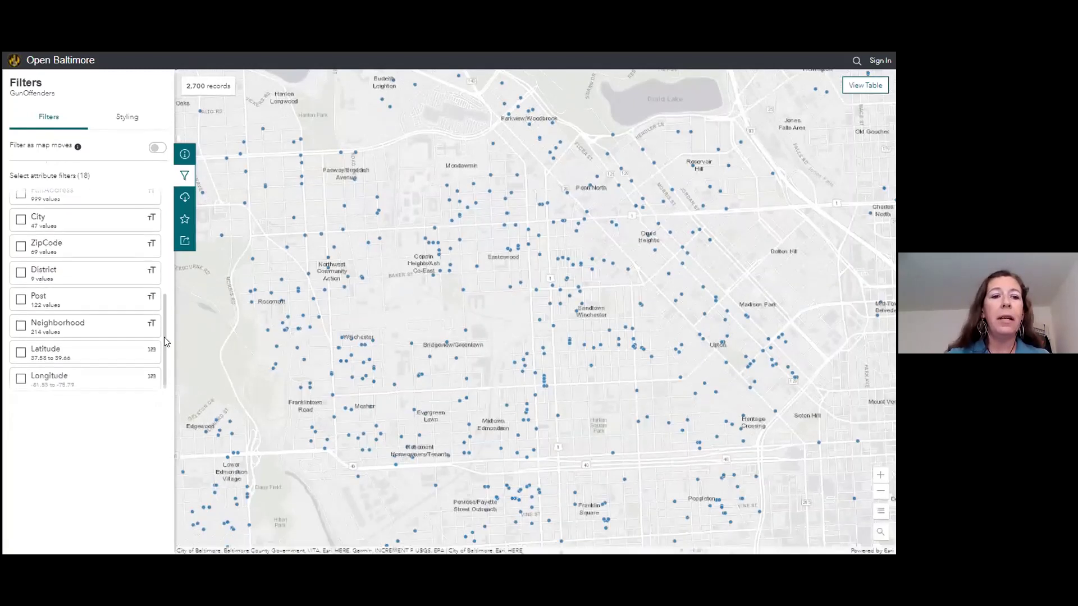
left_click(20, 321)
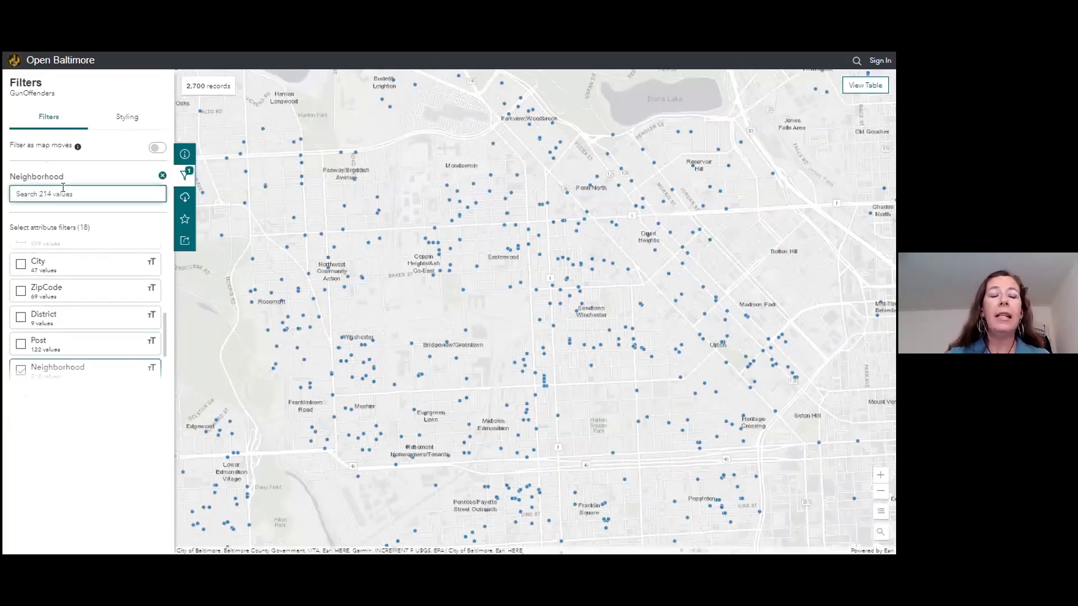
type("E")
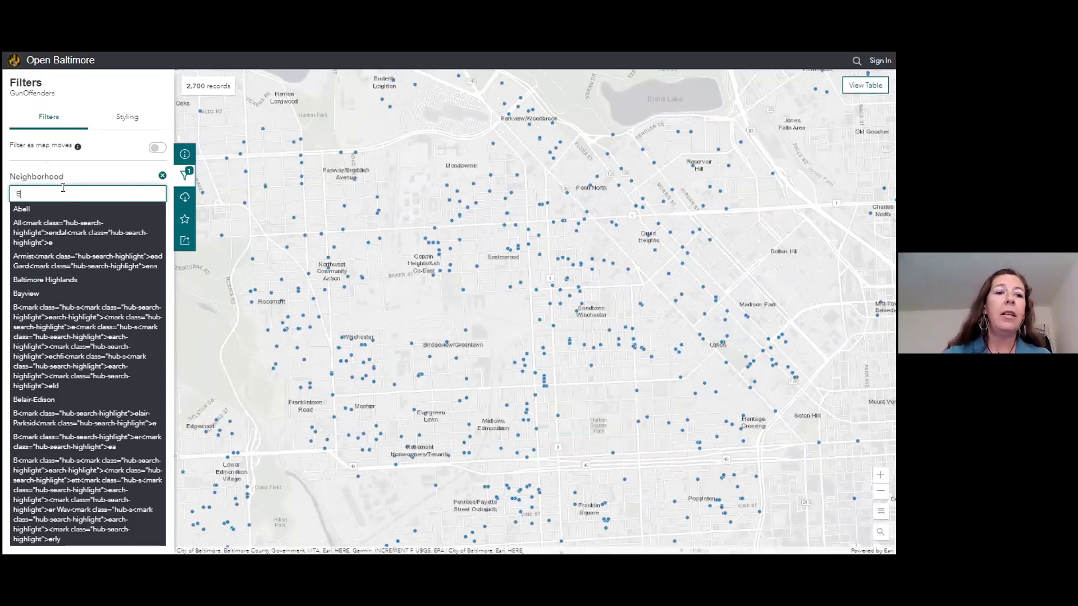
type("d")
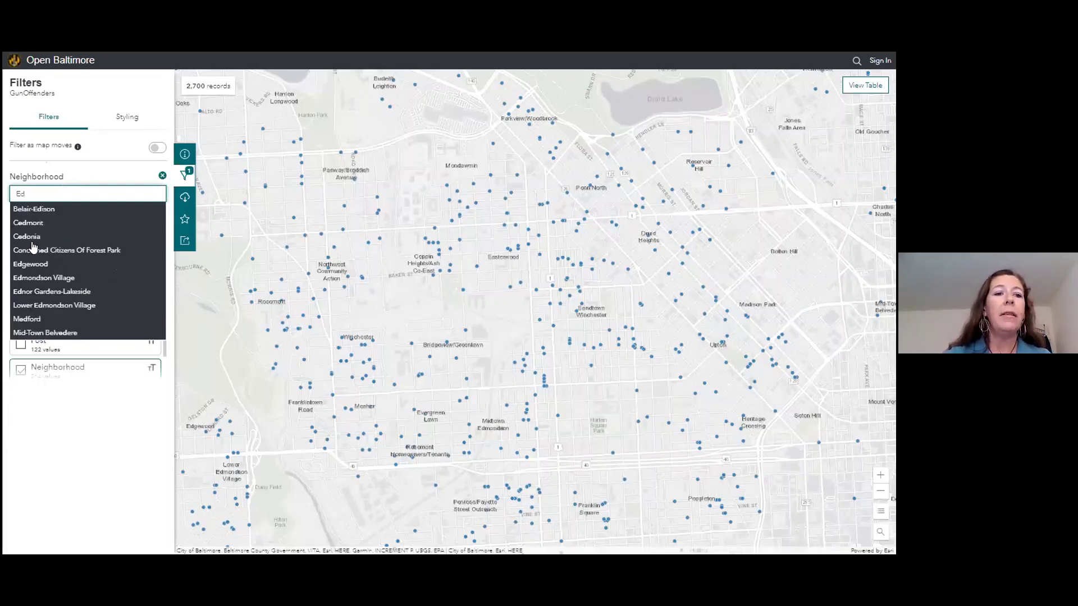
left_click(38, 279)
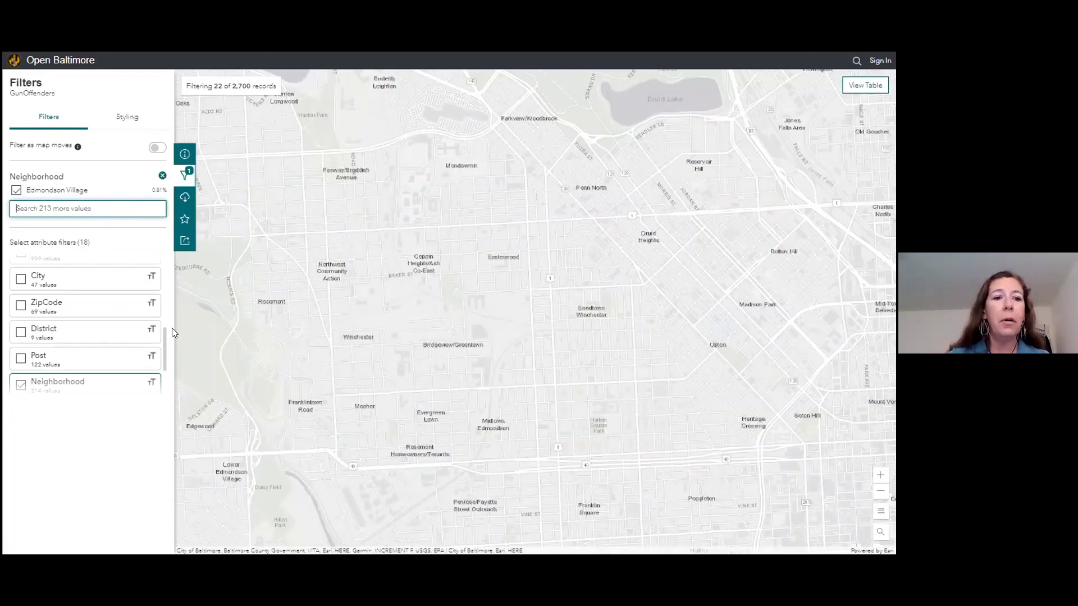
Add a Race attribute filter without choosing a value and show the dataset's download options
scroll(20, 351, "up", 2)
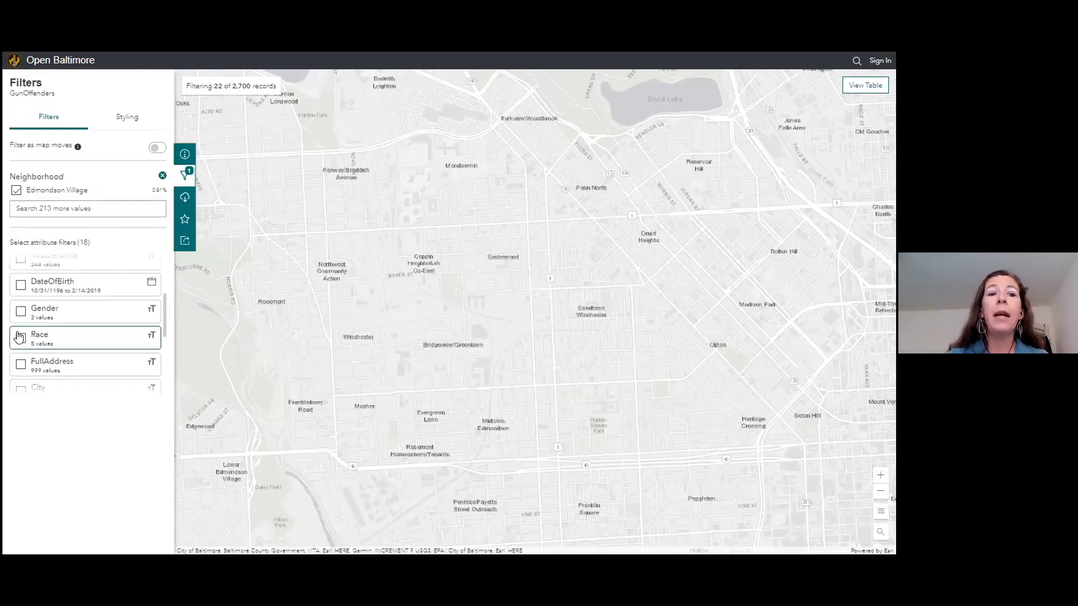
left_click(20, 337)
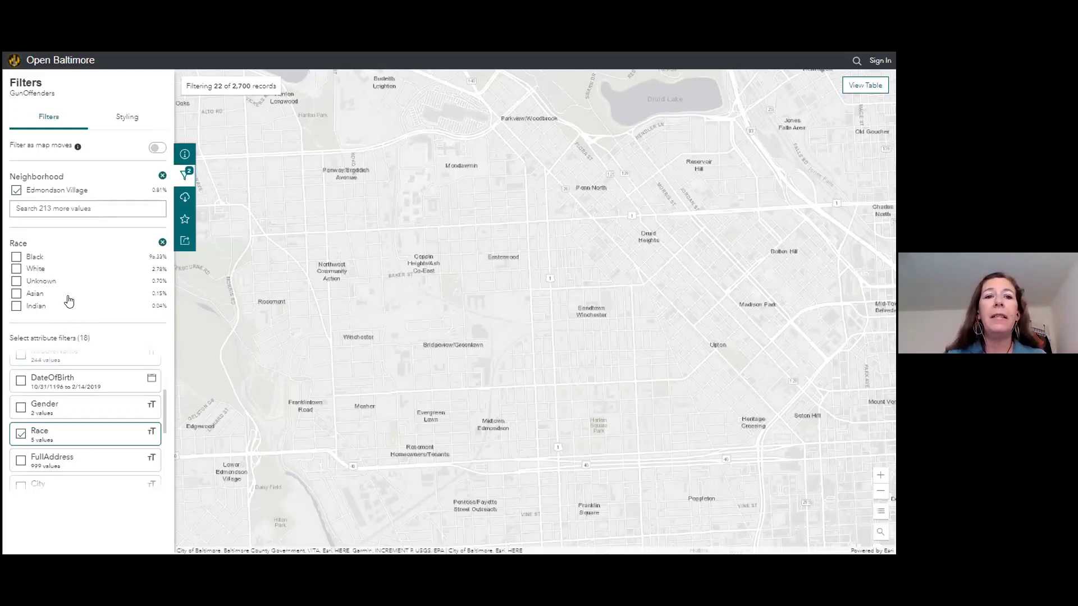
left_click(185, 202)
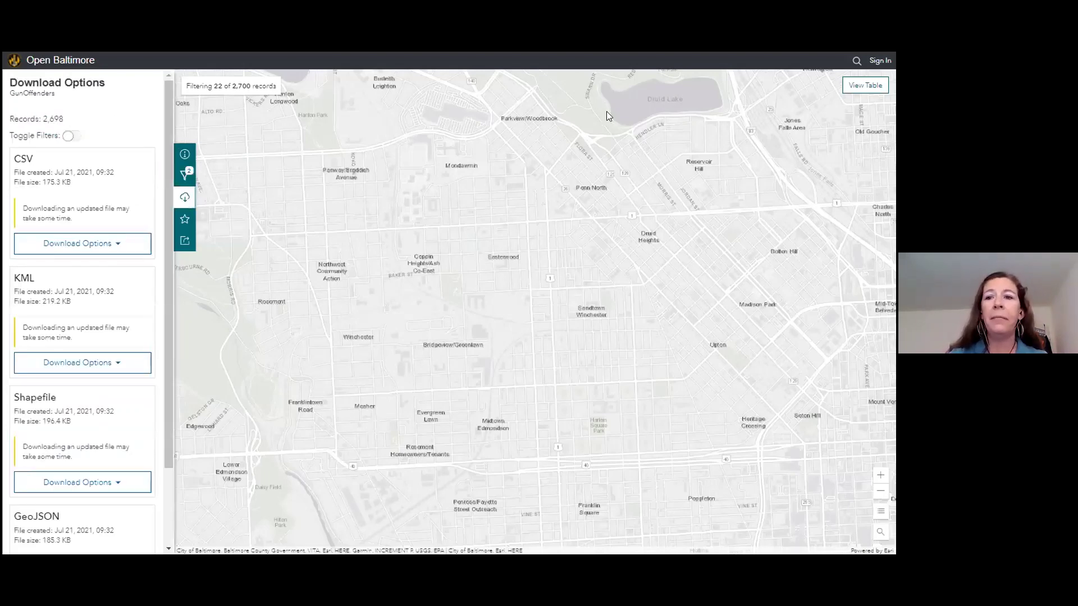
Show the filtered GunOffenders records as a table and look across their columns
left_click(866, 86)
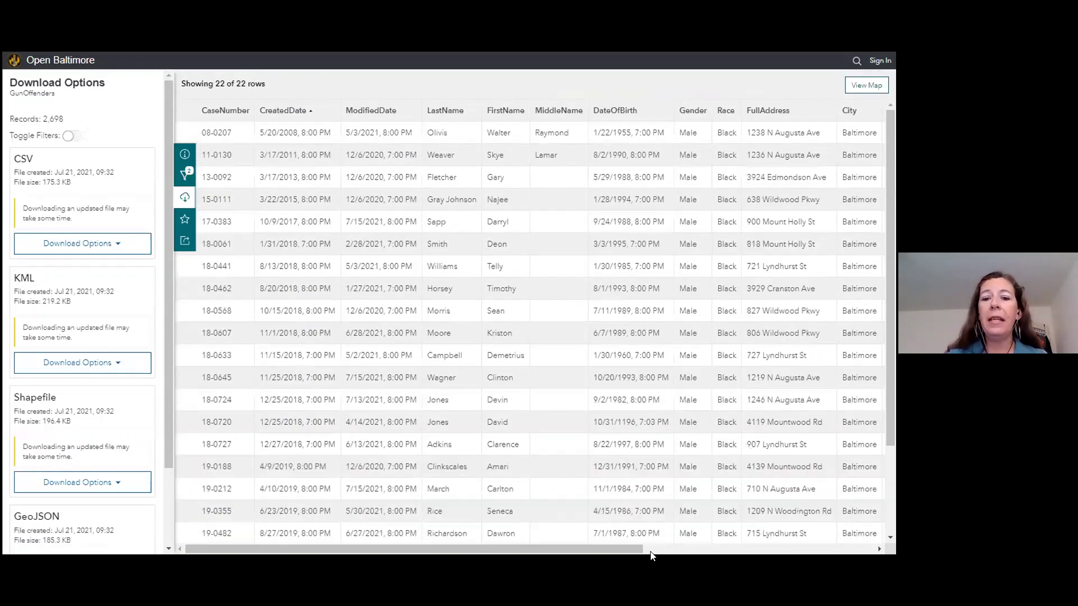
left_click_drag(637, 549, 667, 556)
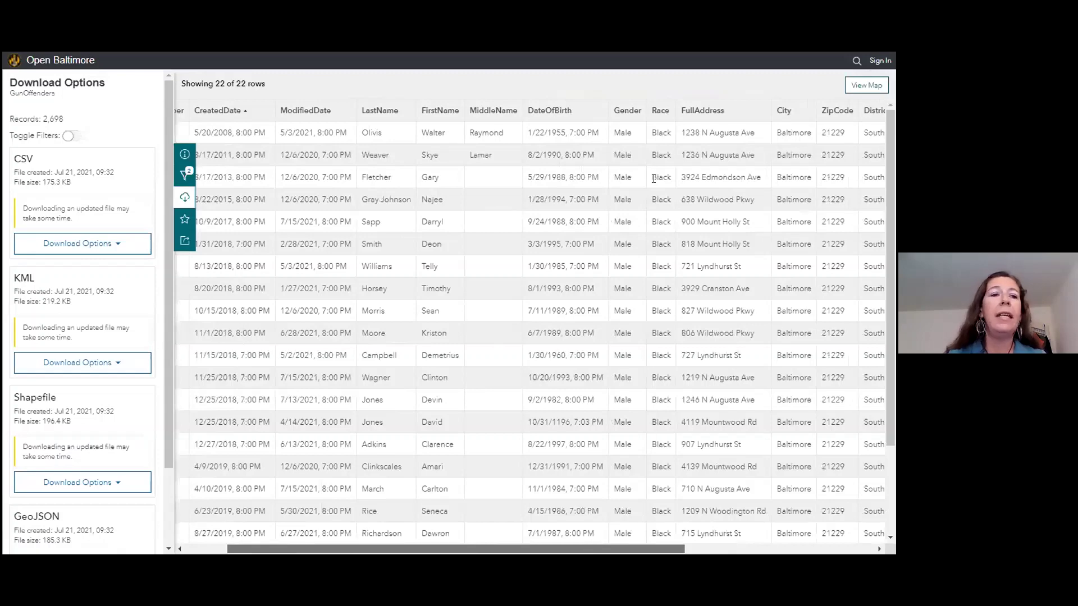
scroll(653, 178, "left", 2)
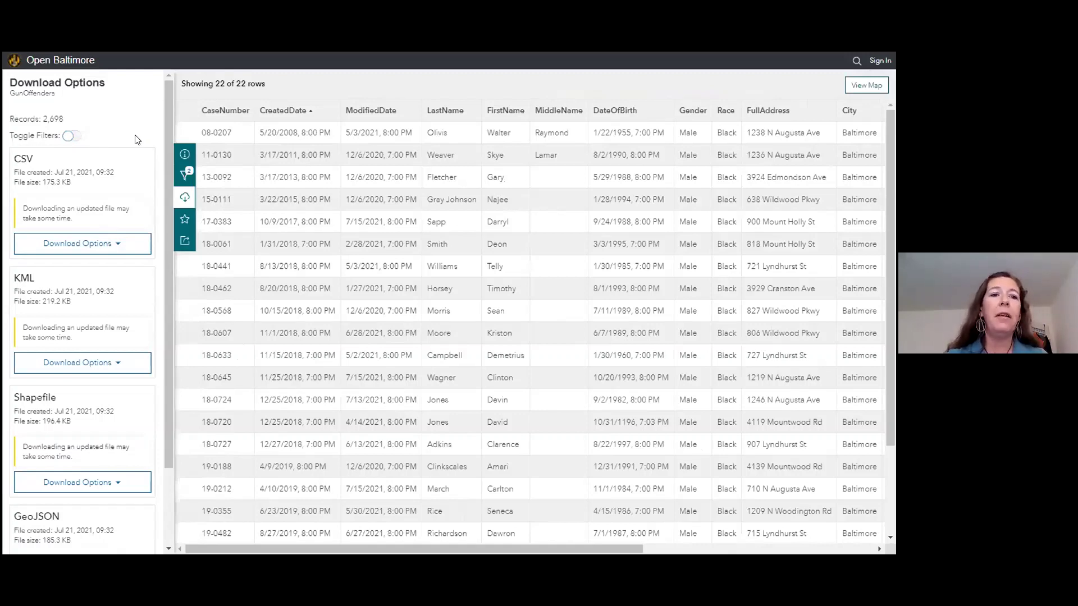
Apply the filters to the download, review the available file formats and download the filtered records as CSV
left_click(70, 136)
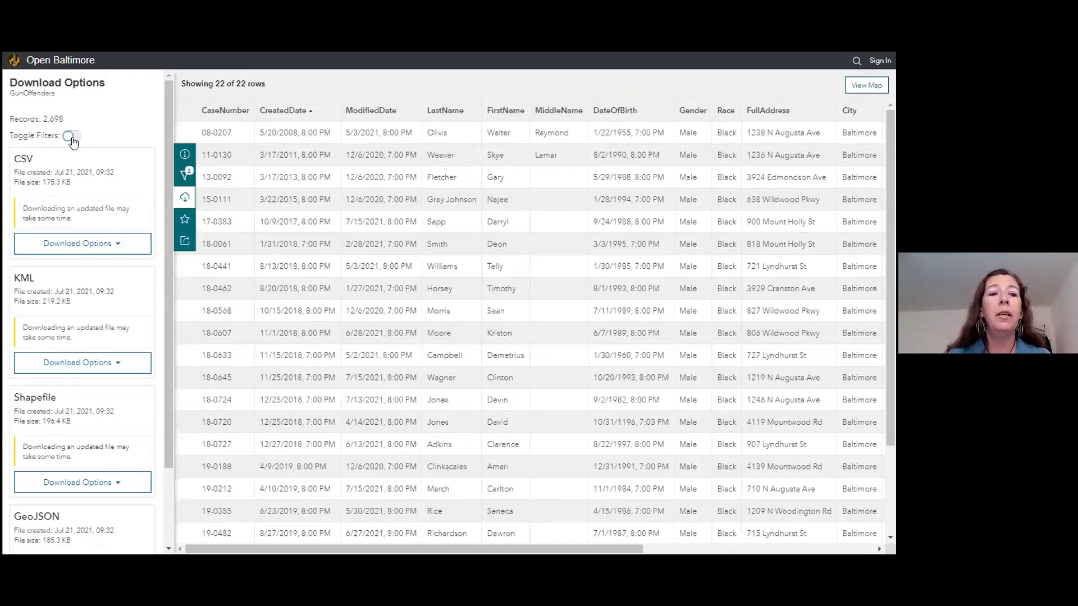
left_click(71, 137)
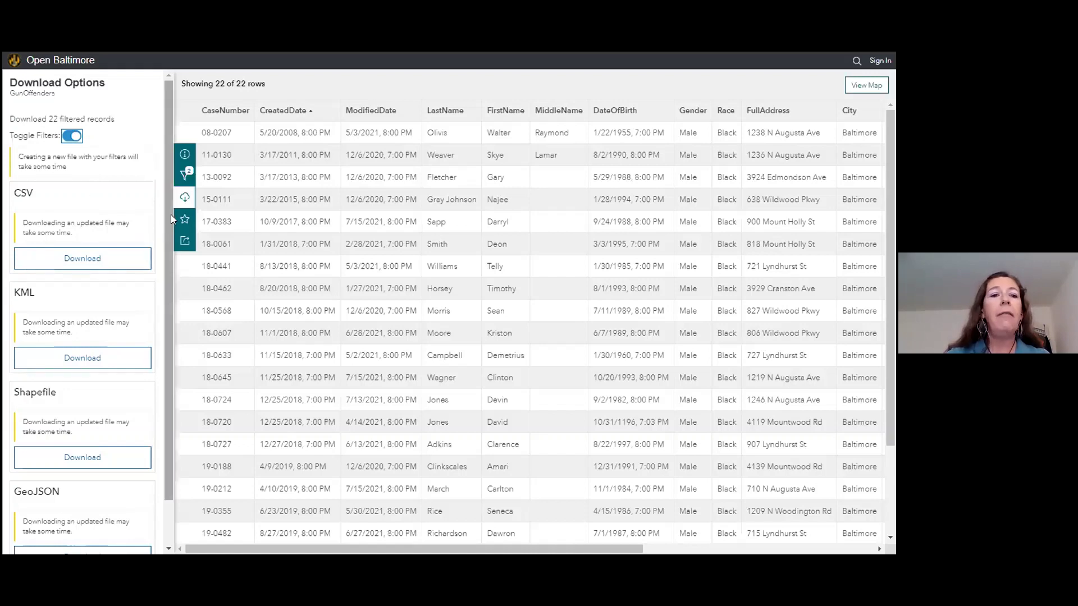
left_click_drag(170, 214, 164, 247)
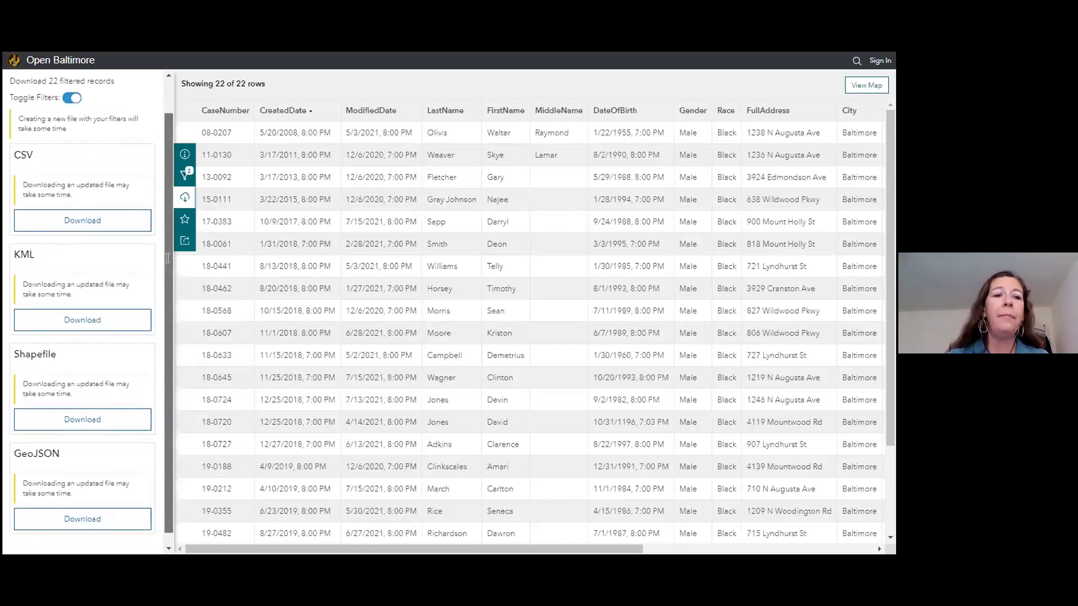
scroll(103, 273, "down", 1)
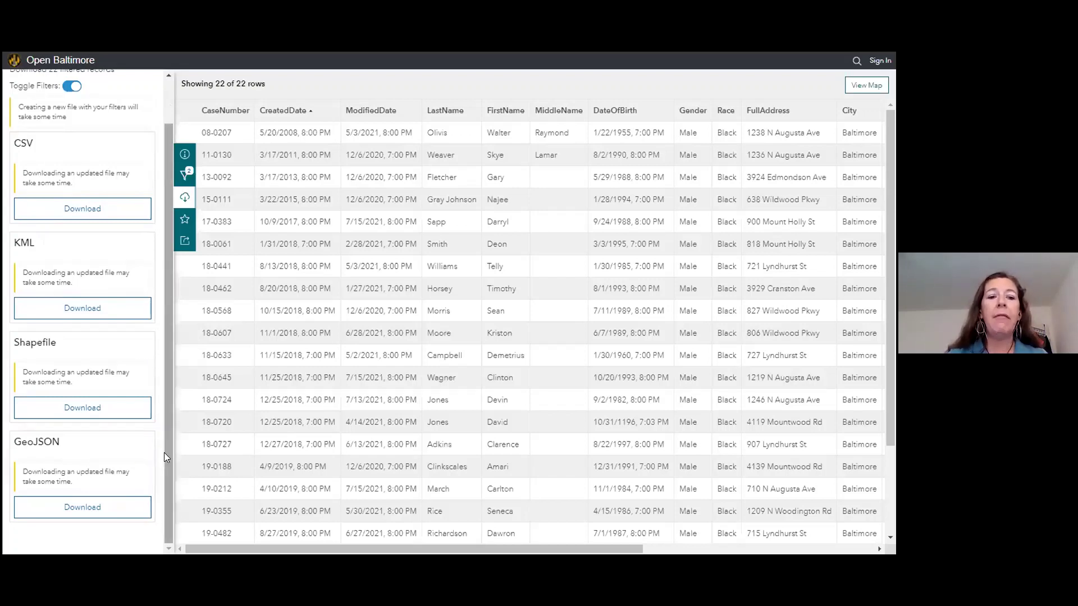
scroll(166, 453, "up", 1)
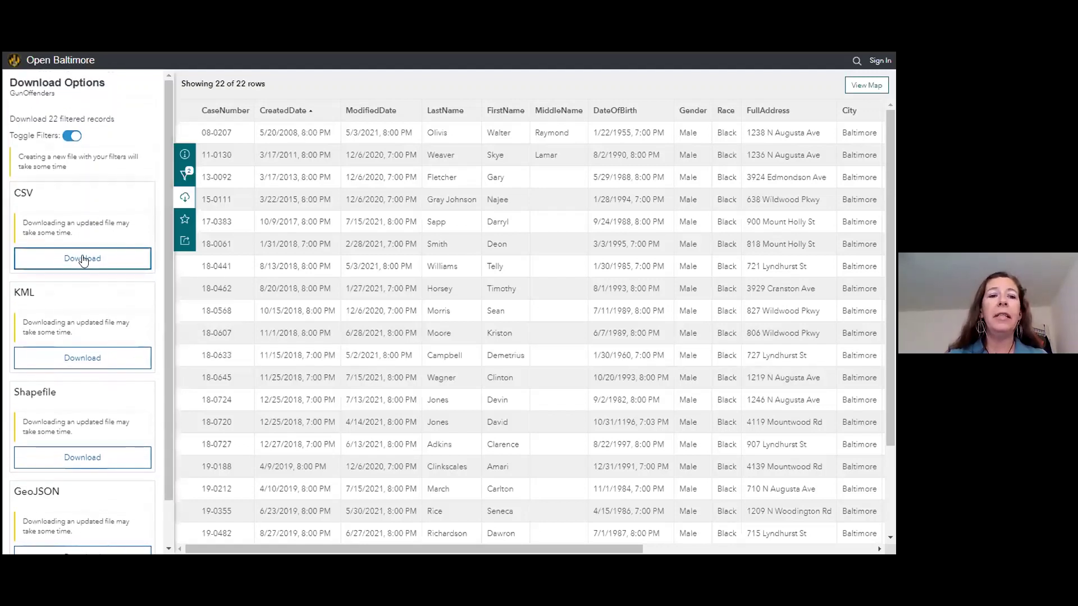
left_click(82, 259)
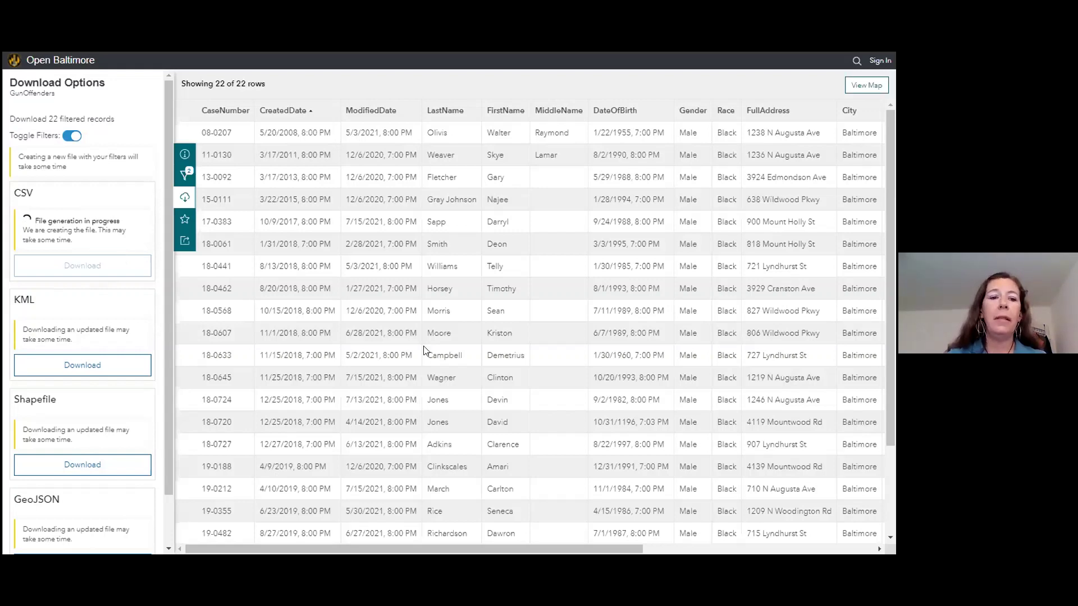
Examine the last rows of the filtered GunOffenders table
left_click(182, 538)
left_click_drag(182, 538, 188, 522)
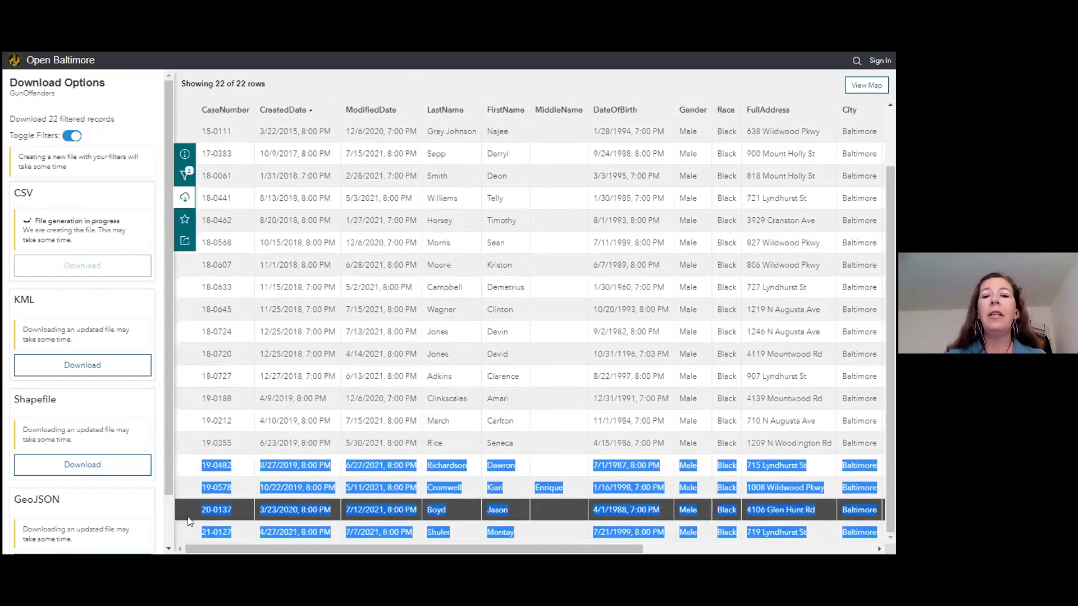
left_click(213, 497)
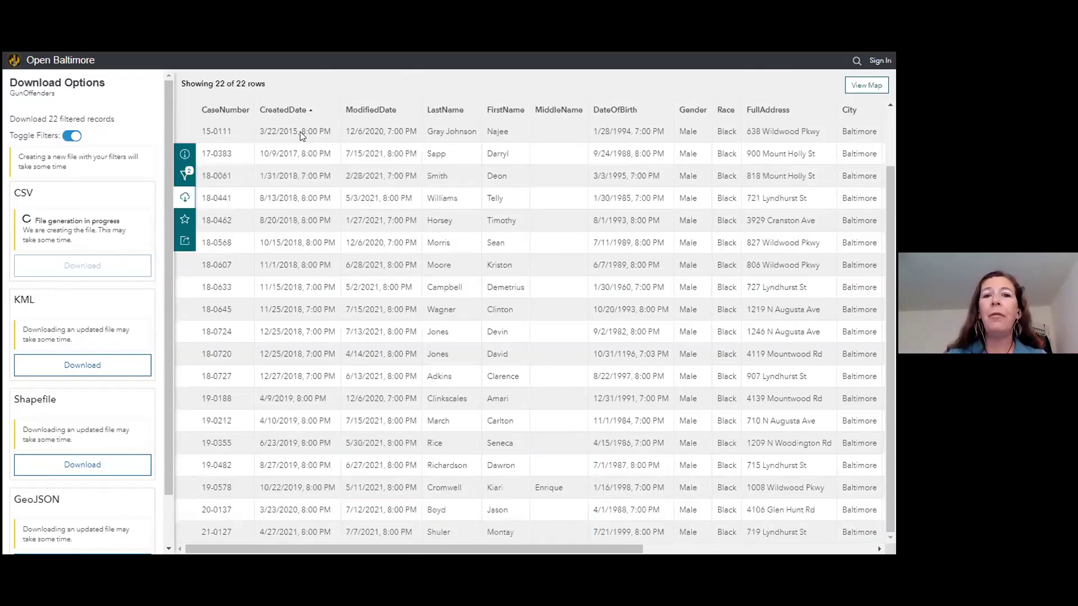
Return to the Open Baltimore home page and look through its Featured Content
left_click(102, 67)
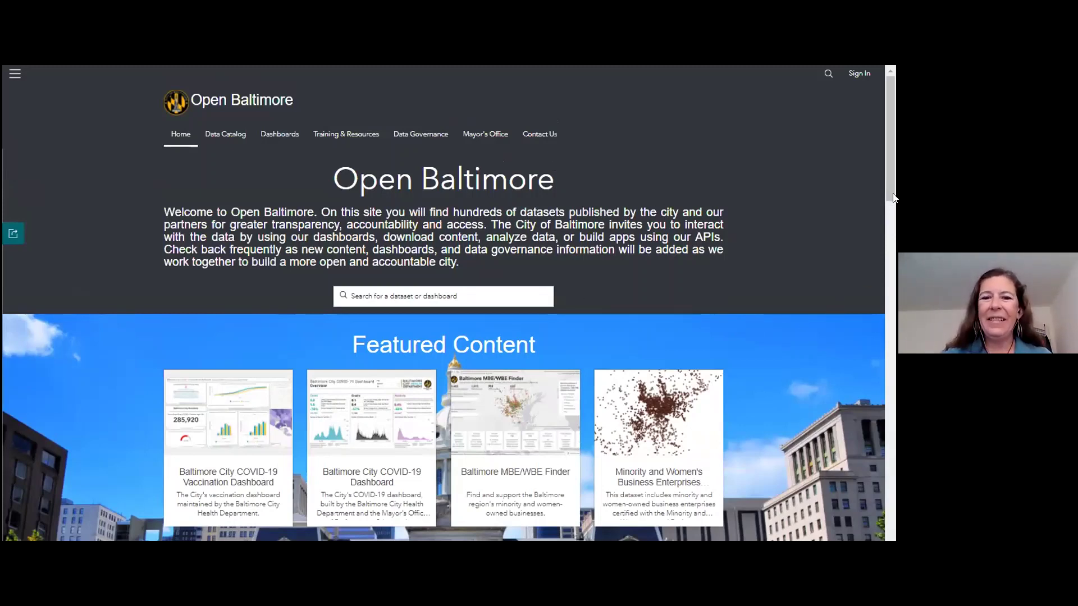
scroll(894, 207, "down", 1)
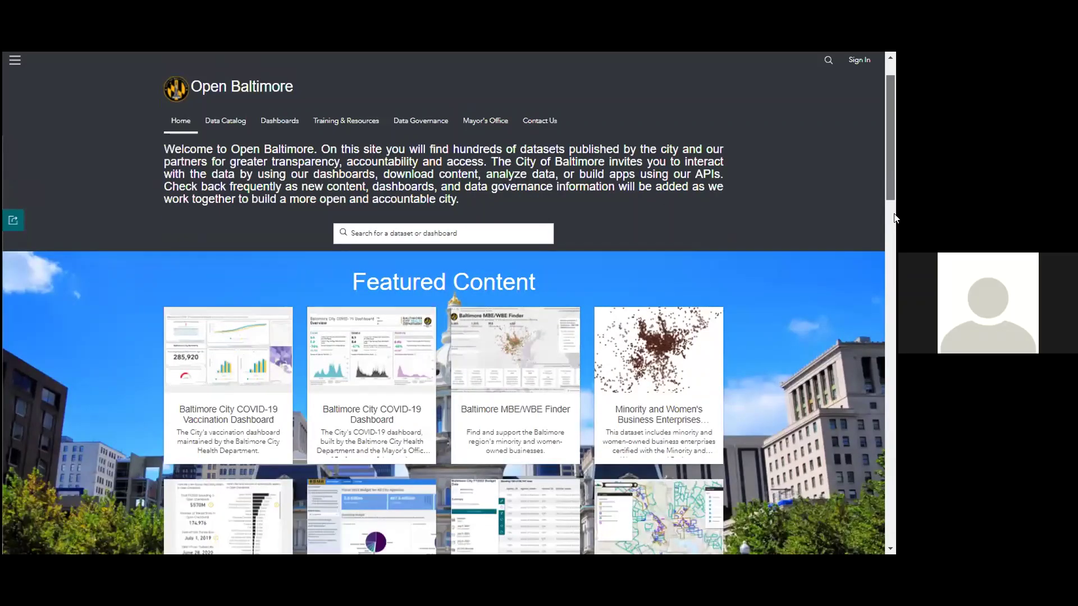
scroll(894, 218, "down", 2)
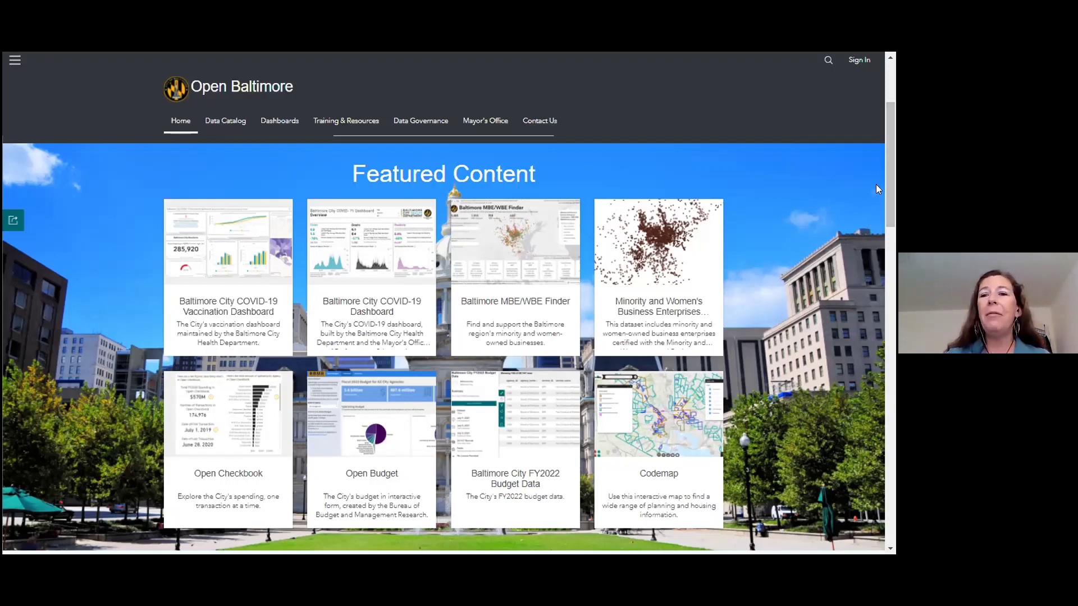
left_click_drag(888, 185, 888, 207)
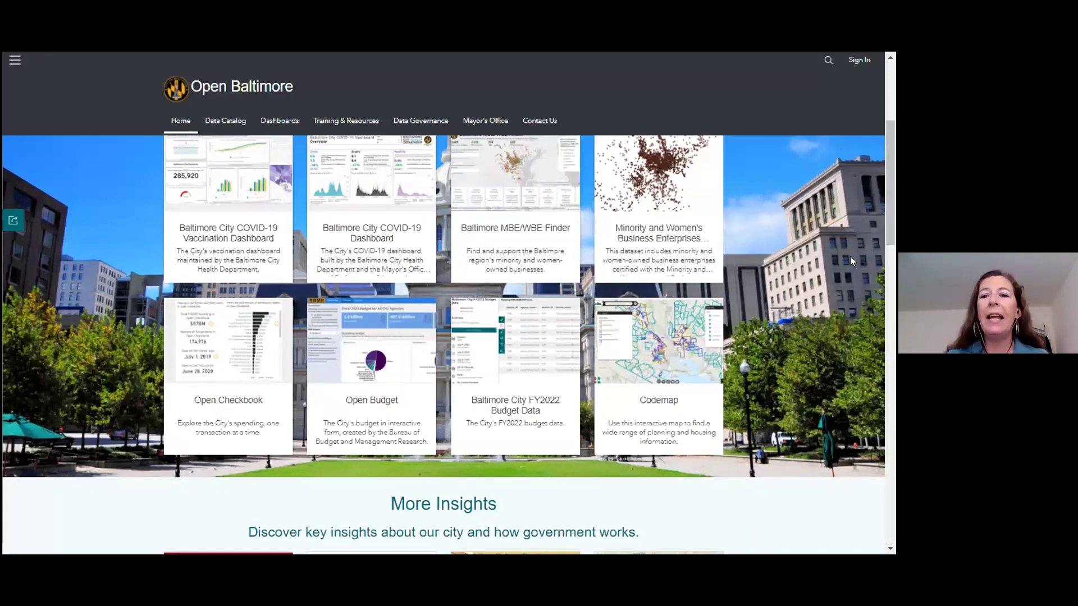
left_click_drag(888, 224, 894, 168)
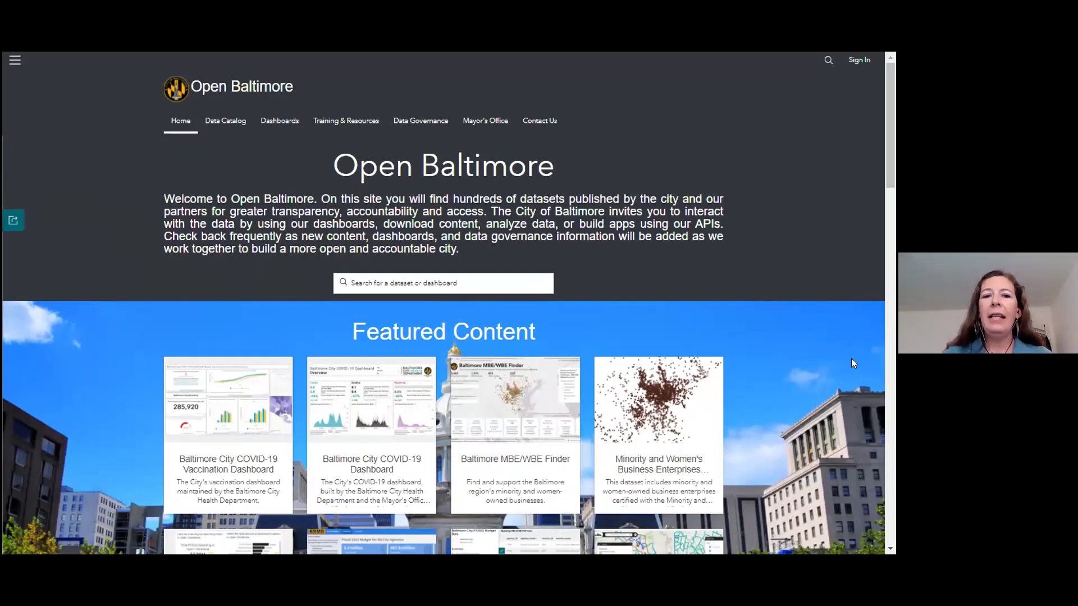
Search the portal for "gun" and open the GunOffenders dataset on its map around Baltimore
left_click(411, 283)
type("gun")
left_click(398, 312)
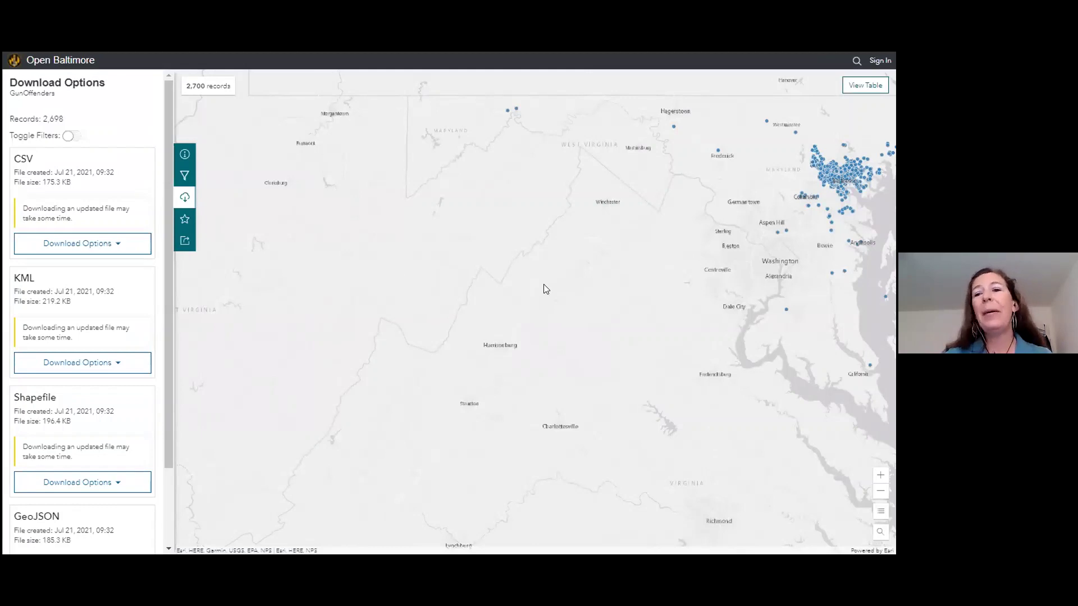
left_click_drag(822, 229, 529, 327)
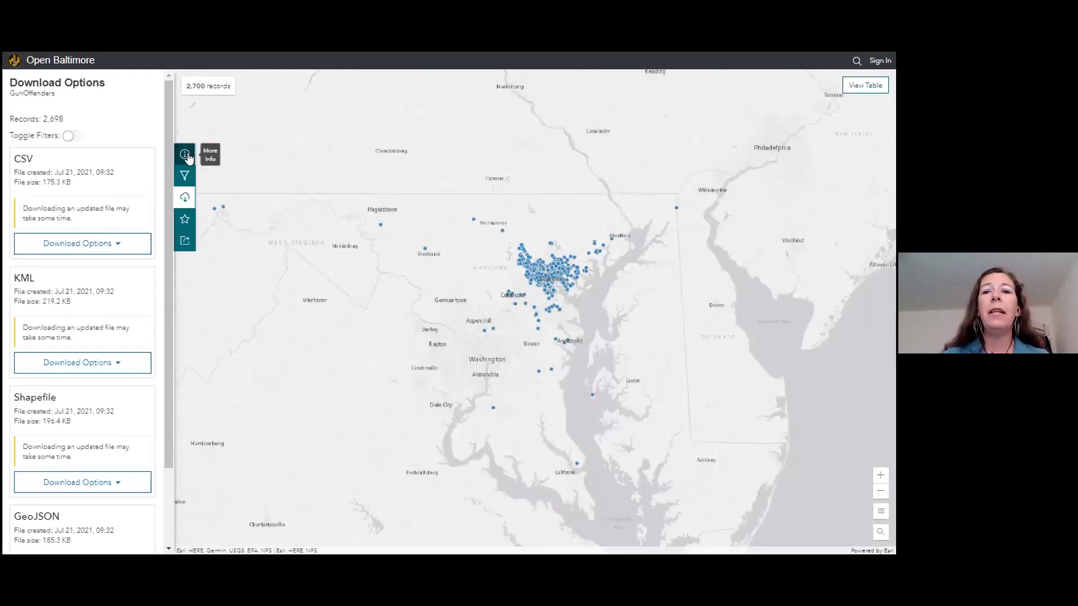
Return to the Open Baltimore home page, search for "part" and open the Part1 Crime data dataset
left_click(72, 62)
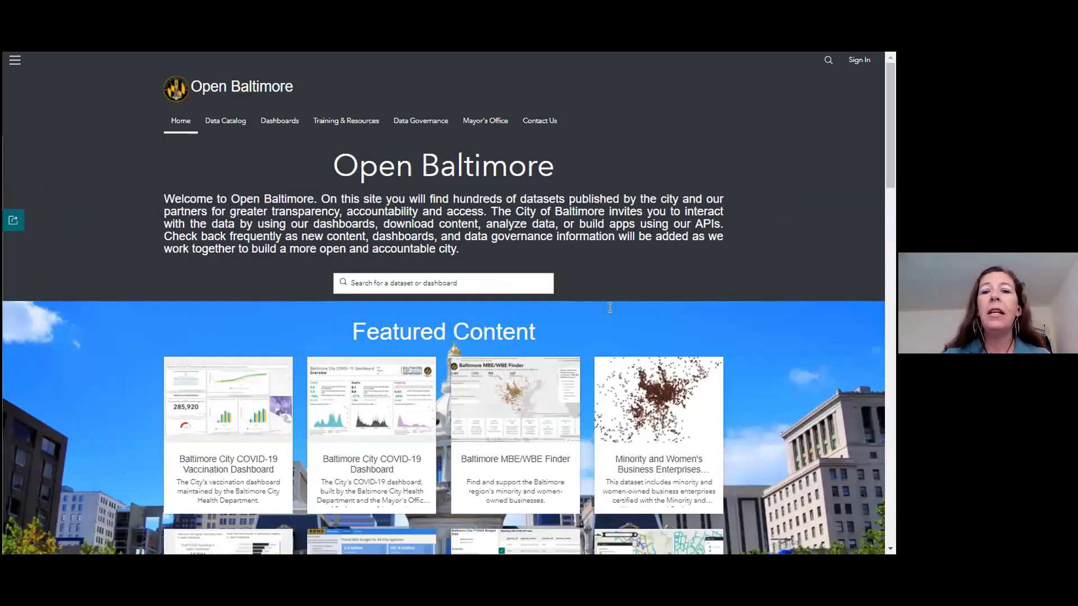
left_click(397, 280)
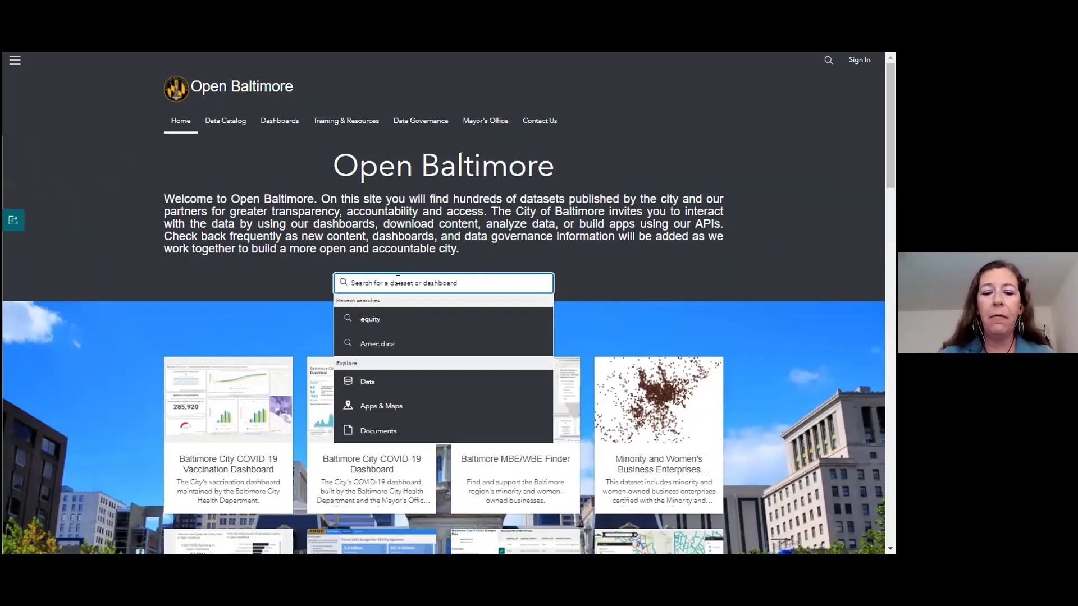
type("part")
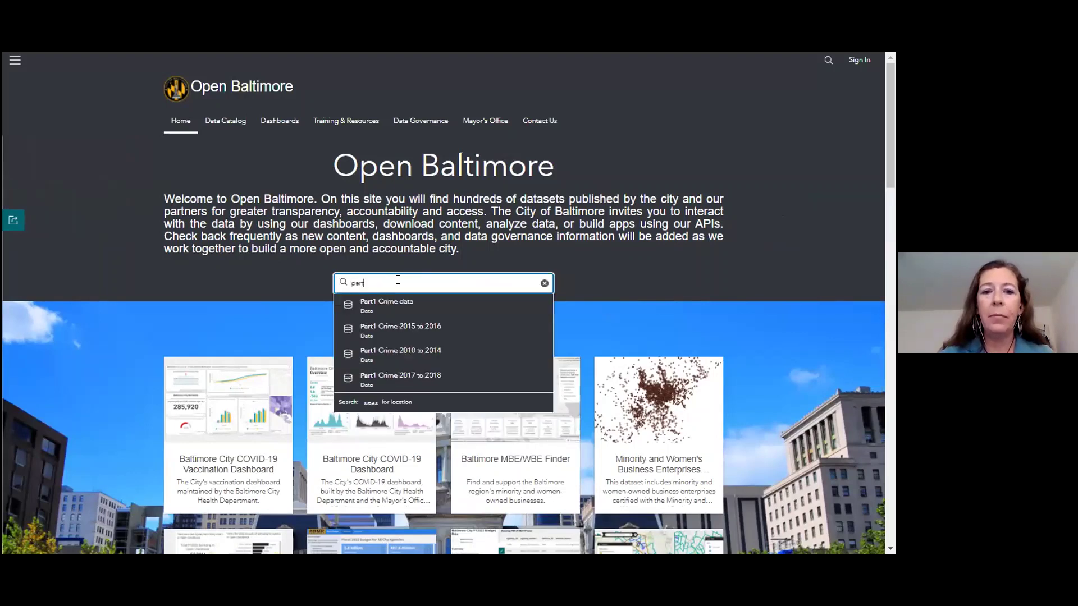
left_click(403, 304)
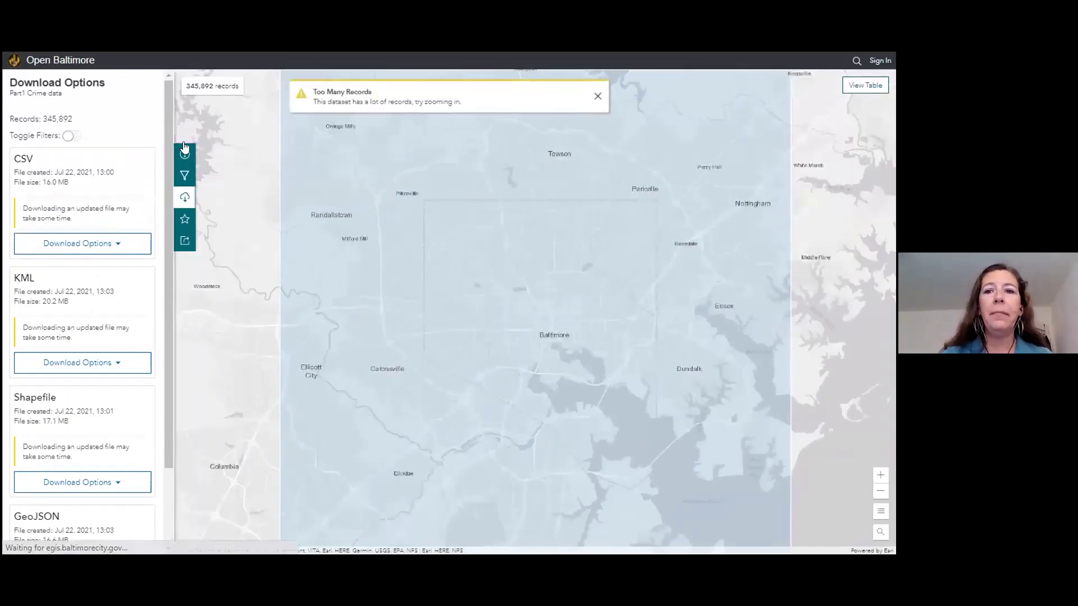
Go back to the home page and list the portal's documents
left_click(52, 61)
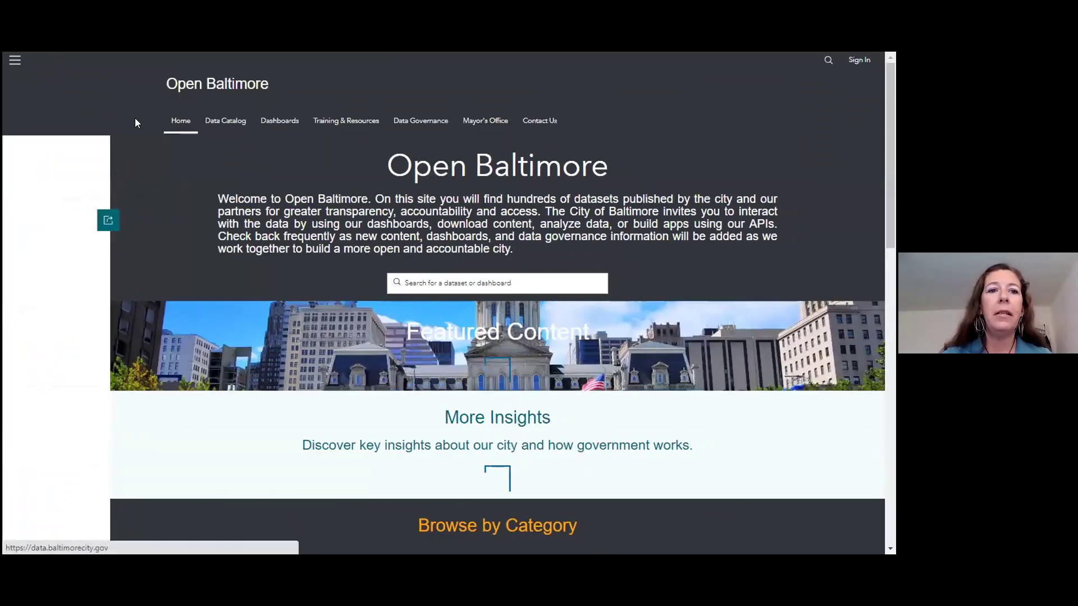
left_click(381, 275)
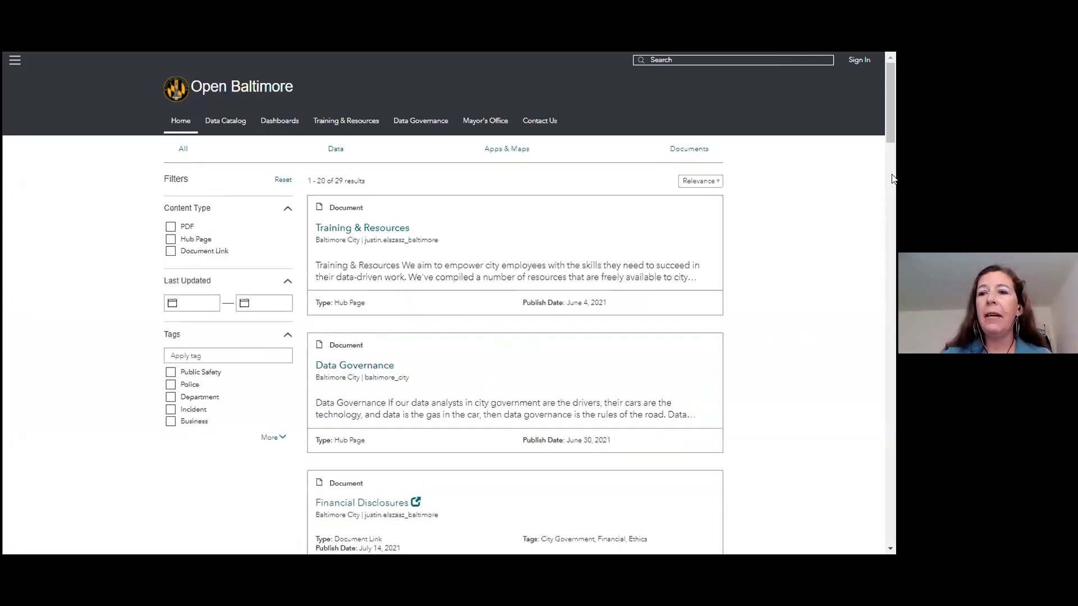
mouse_move(888, 129)
left_mouse_down()
mouse_move(894, 202)
mouse_move(894, 128)
left_mouse_up()
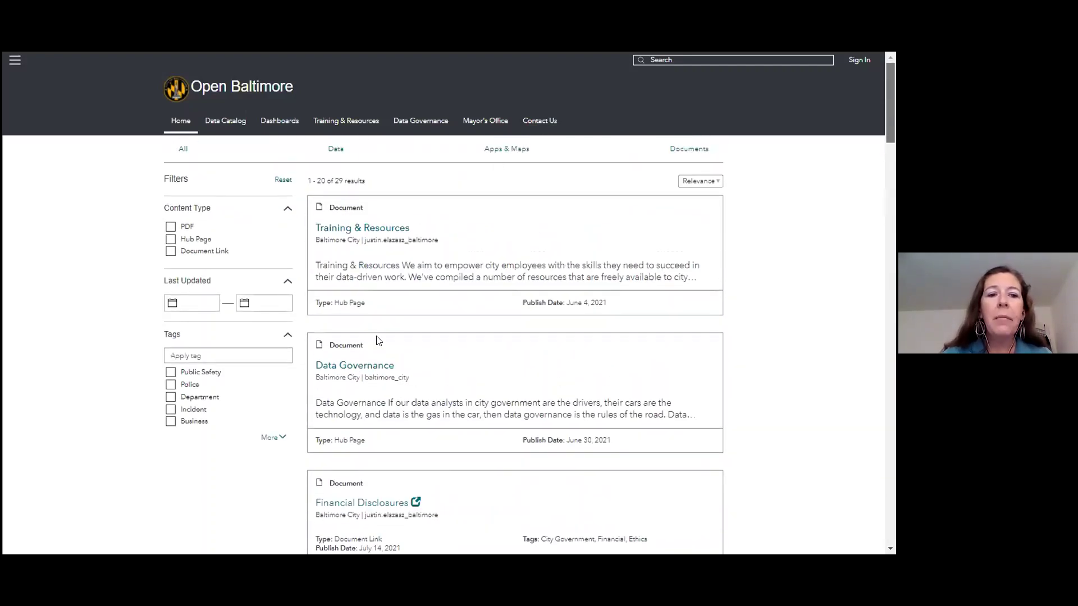
Search the portal for "911" and view the full details of the 911 Calls for Service 2021 dataset
left_click(767, 78)
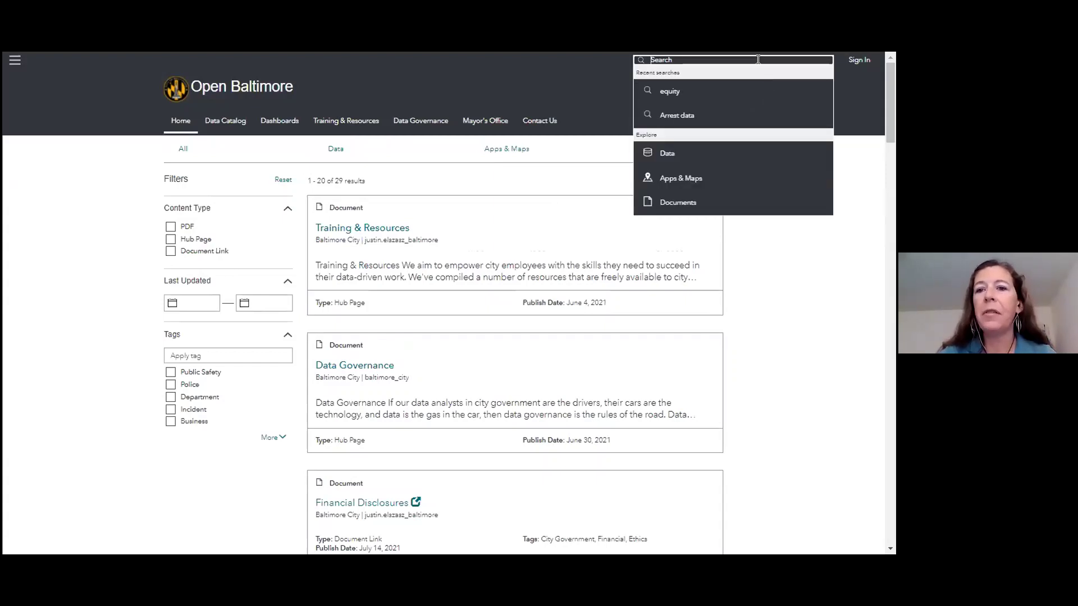
type("911")
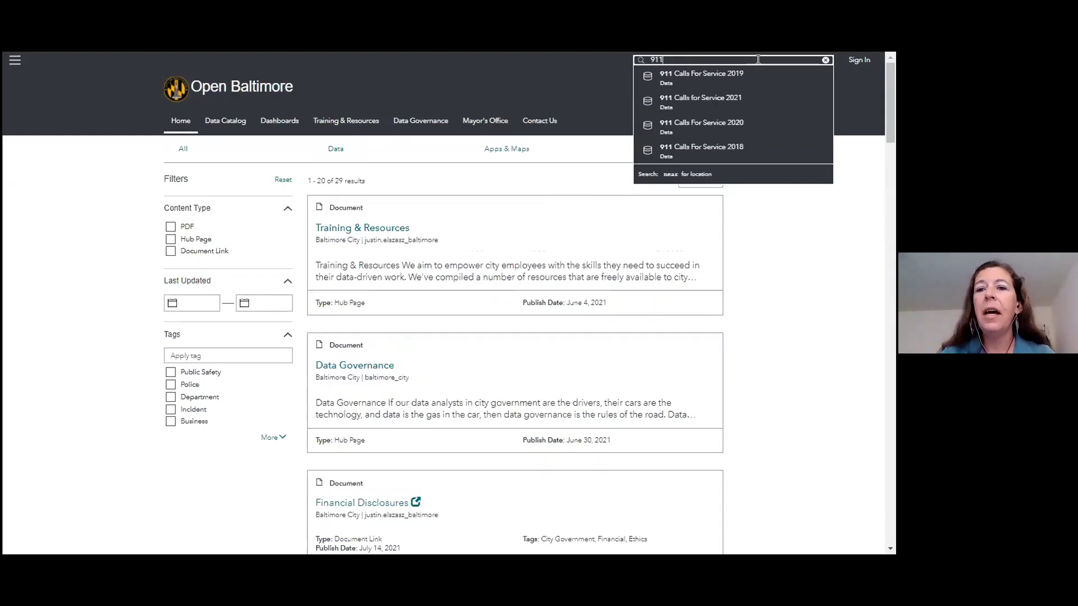
left_click(777, 82)
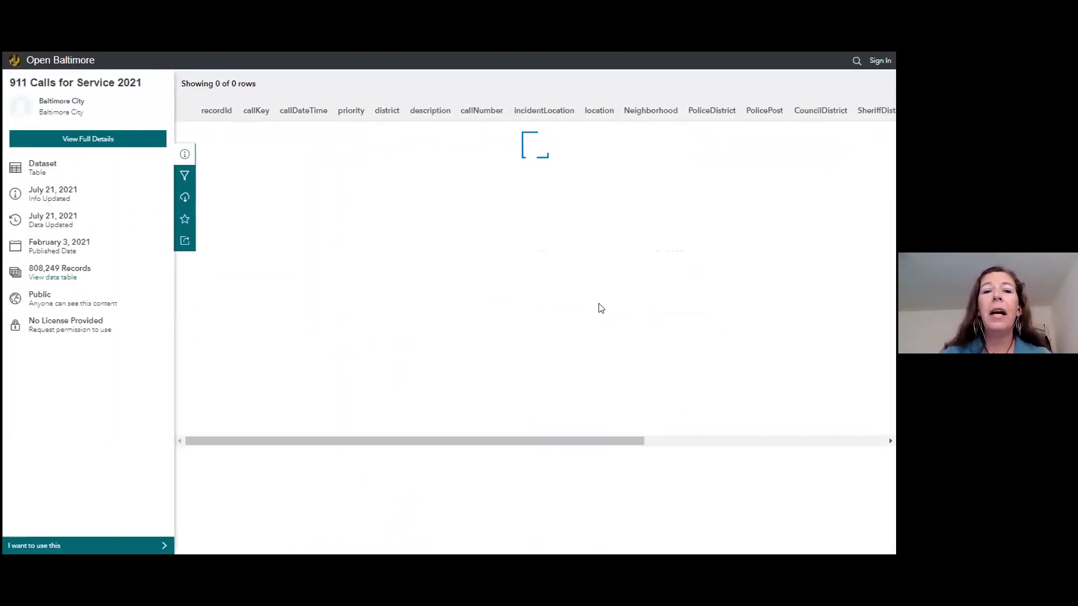
left_click(125, 139)
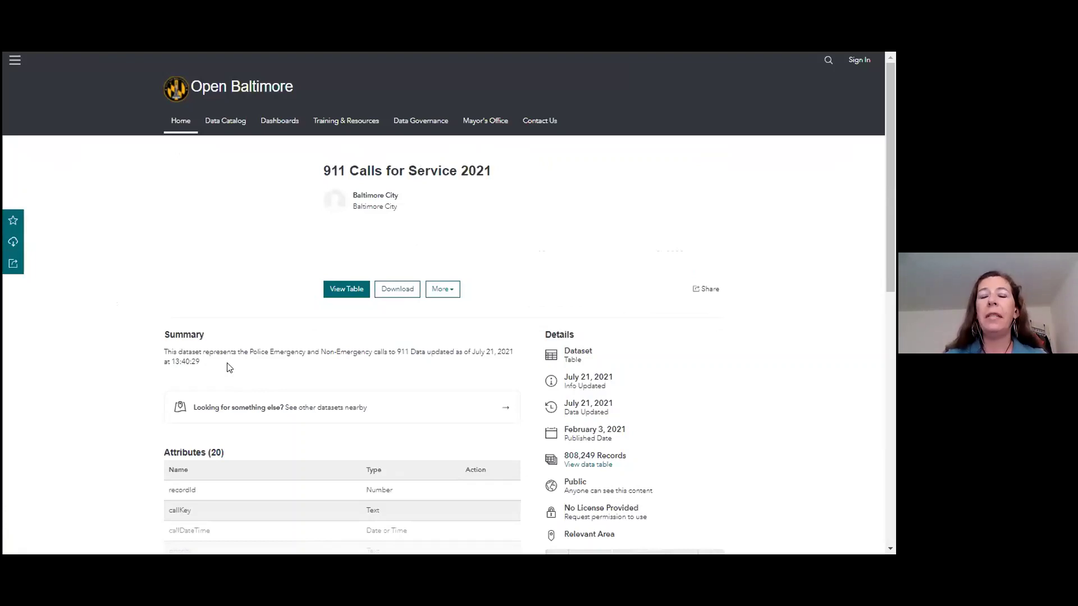
Filter the Data Catalog to the Table content type and the Baltimore City source, and look through the matching datasets
left_click(187, 122)
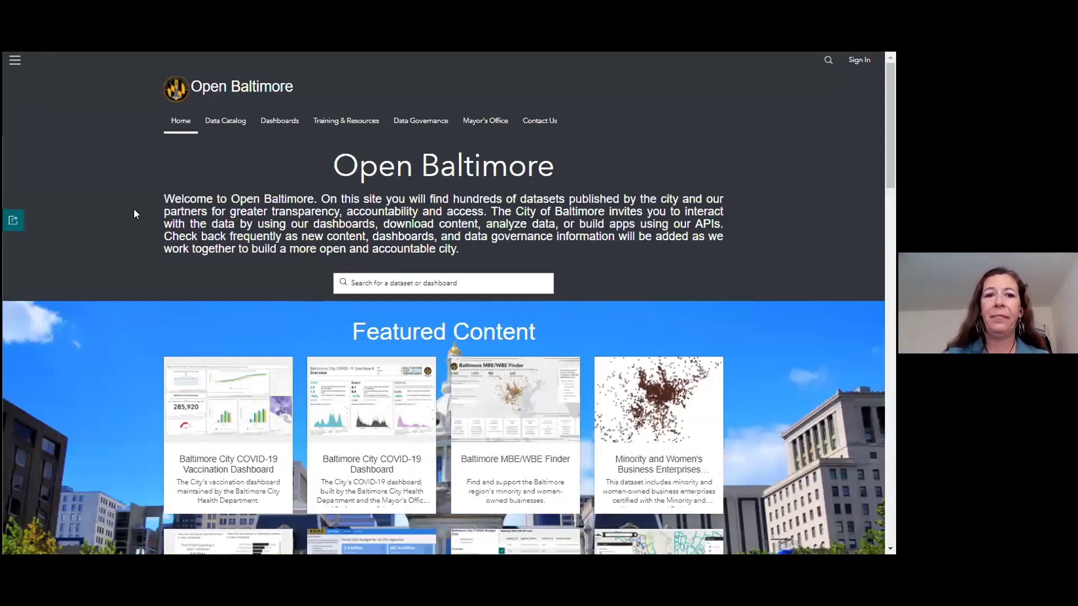
left_click(231, 123)
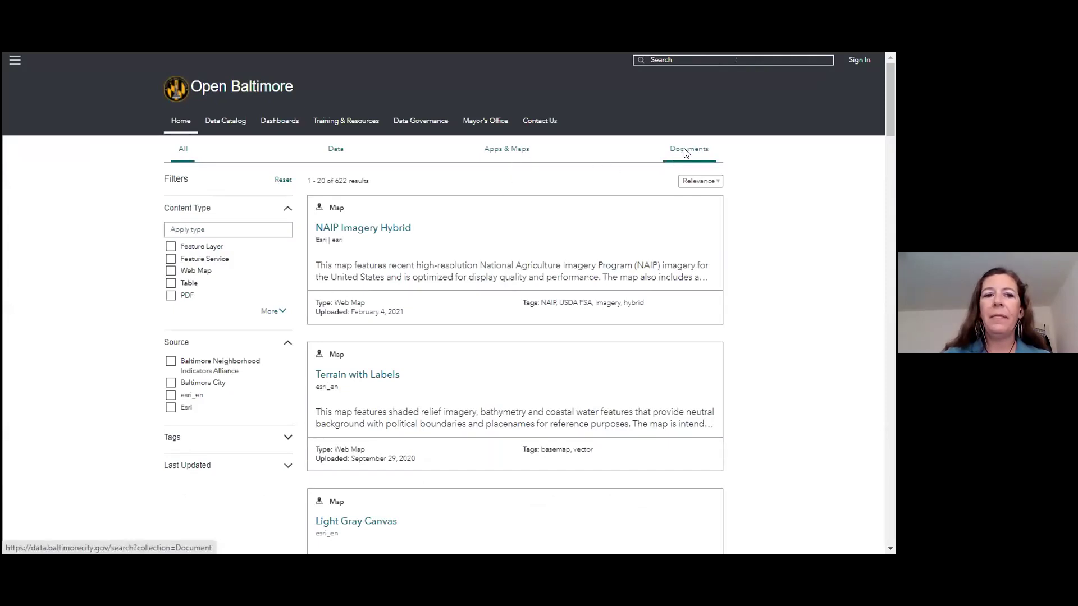
left_click(170, 283)
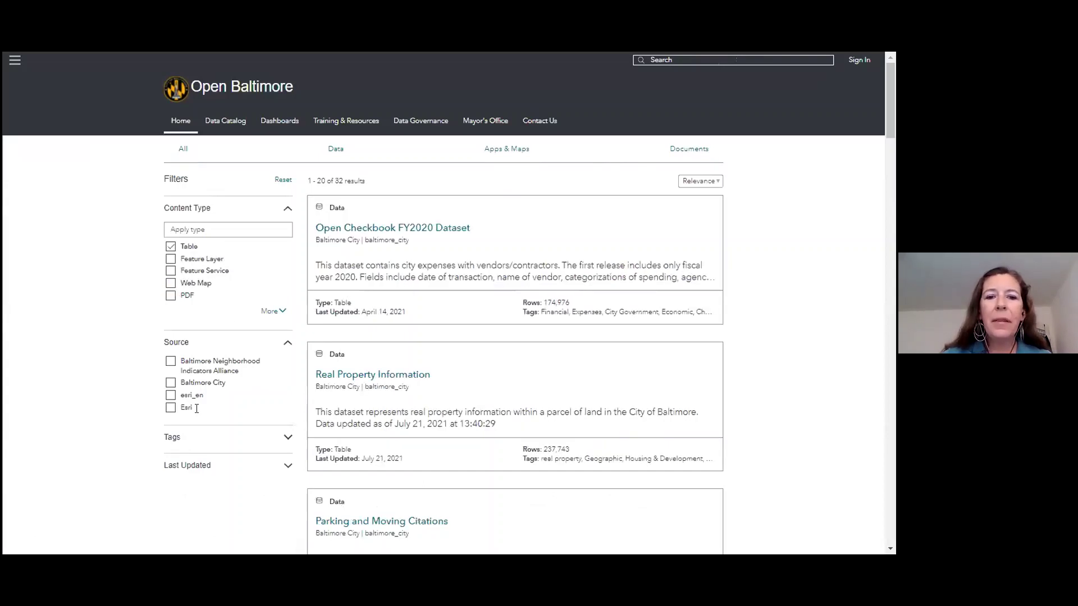
left_click(168, 366)
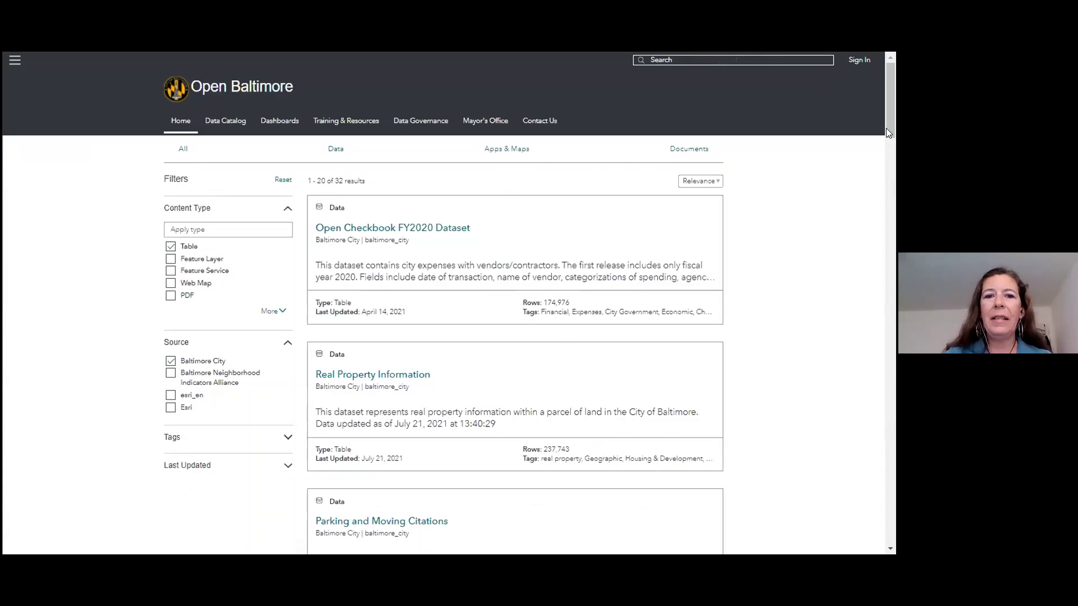
left_click_drag(887, 131, 895, 202)
scroll(894, 202, "down", 2)
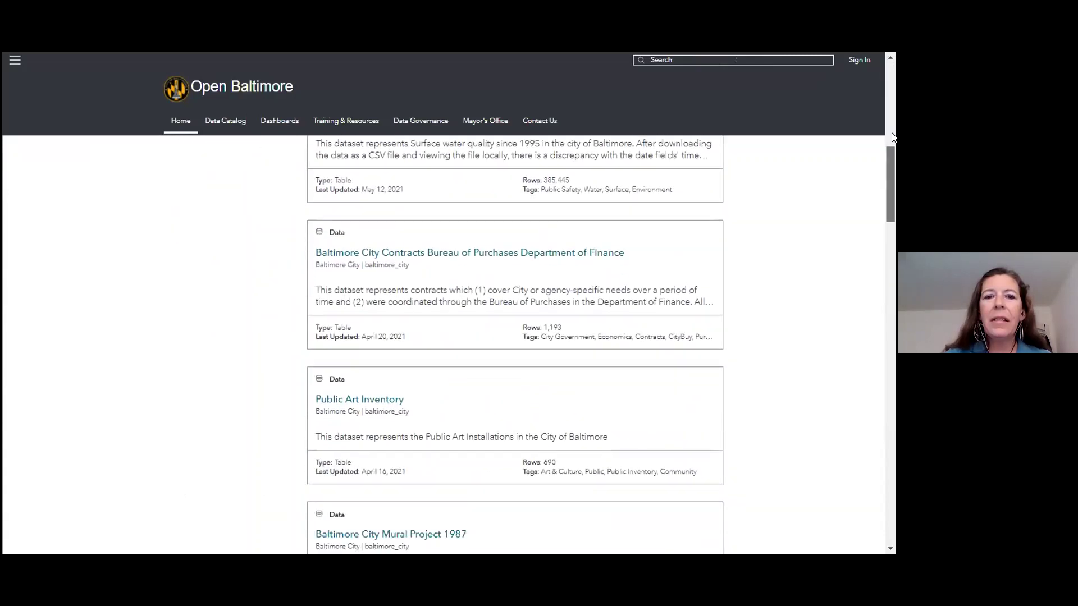
left_click(888, 101)
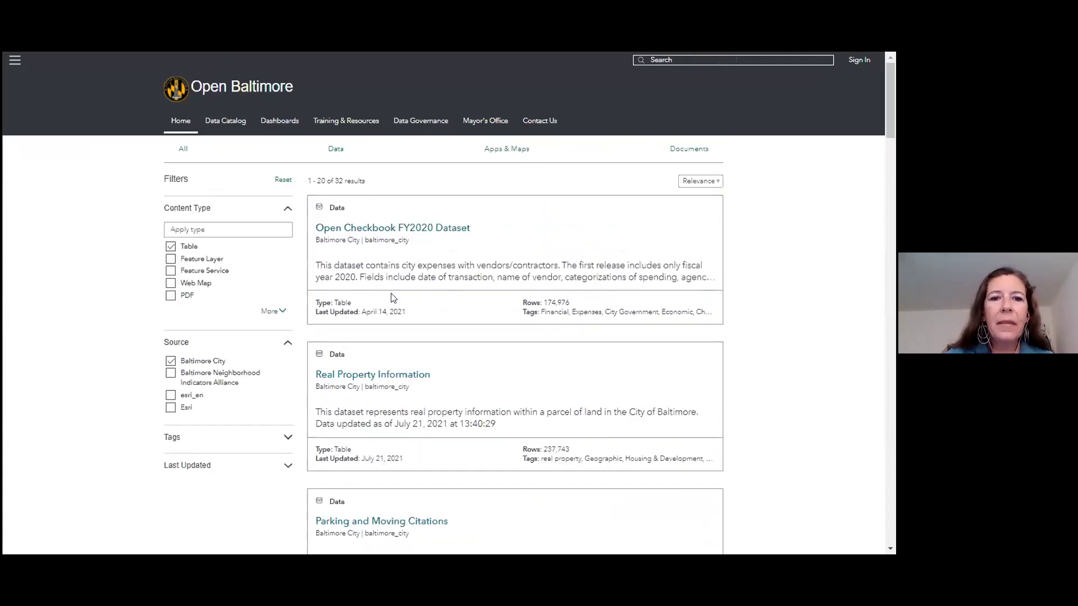
Expand the content types, add Microsoft Excel to the catalog filter and look over the results
left_click(268, 312)
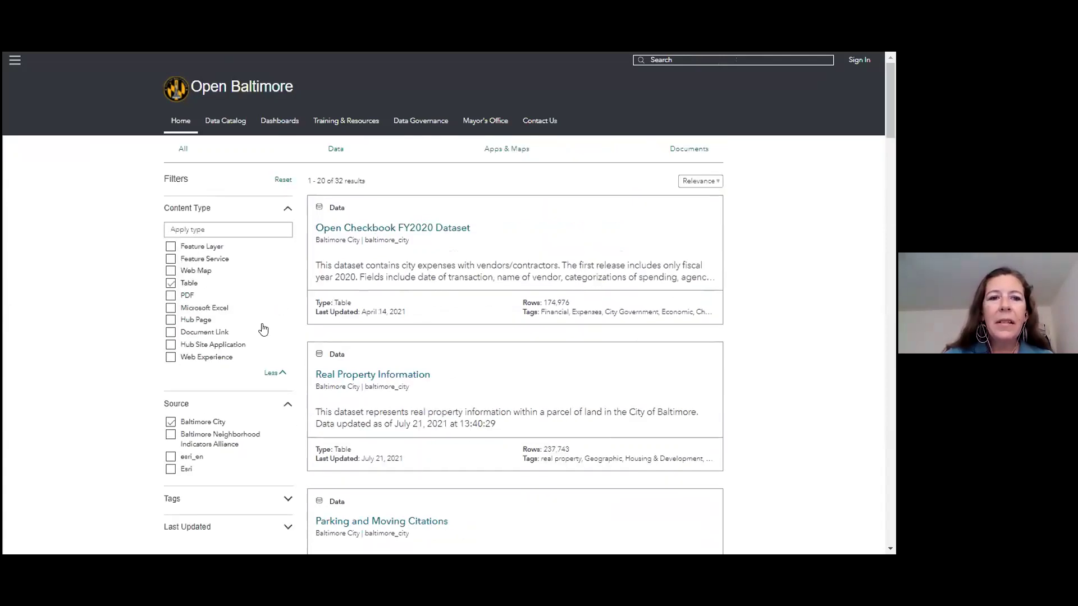
left_click(169, 309)
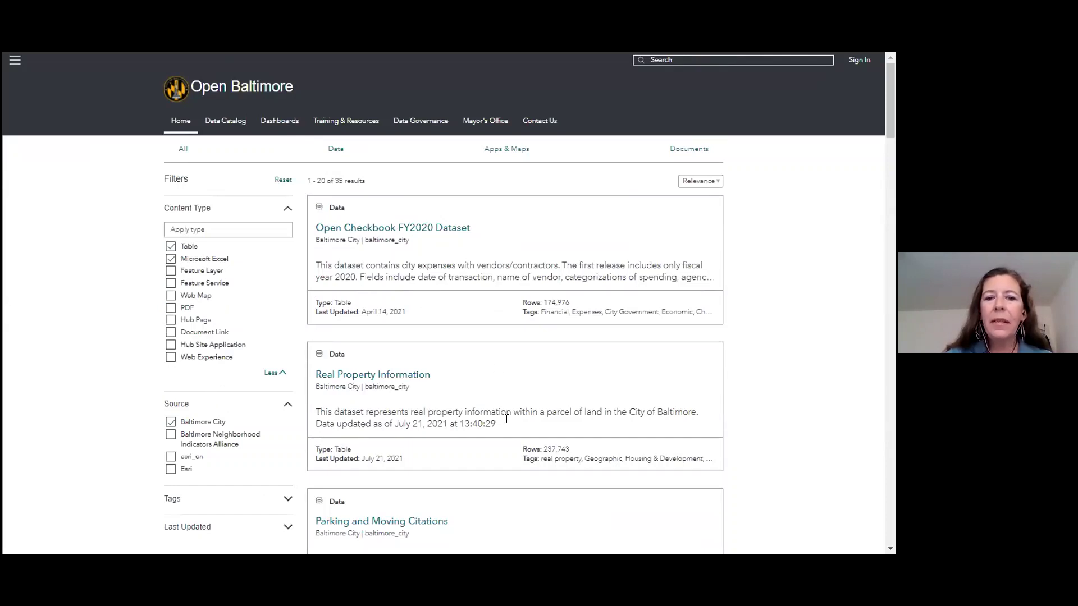
scroll(893, 146, "down", 3)
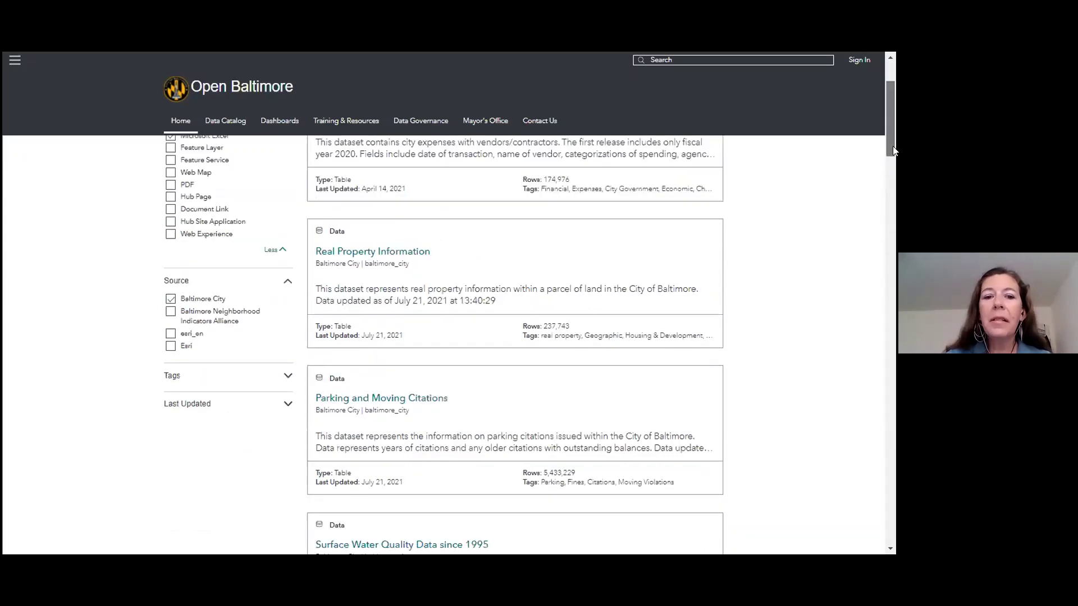
scroll(892, 71, "up", 3)
Search the portal for "open chec" and open the Open Checkbook Data Dictionary
left_click(730, 60)
type("ope")
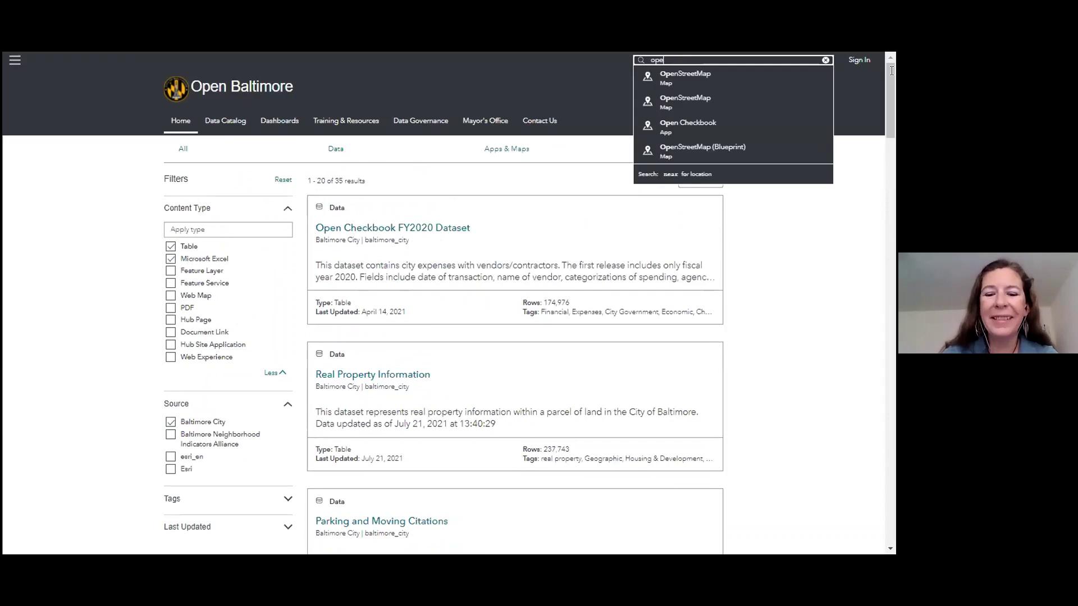
type("n chec")
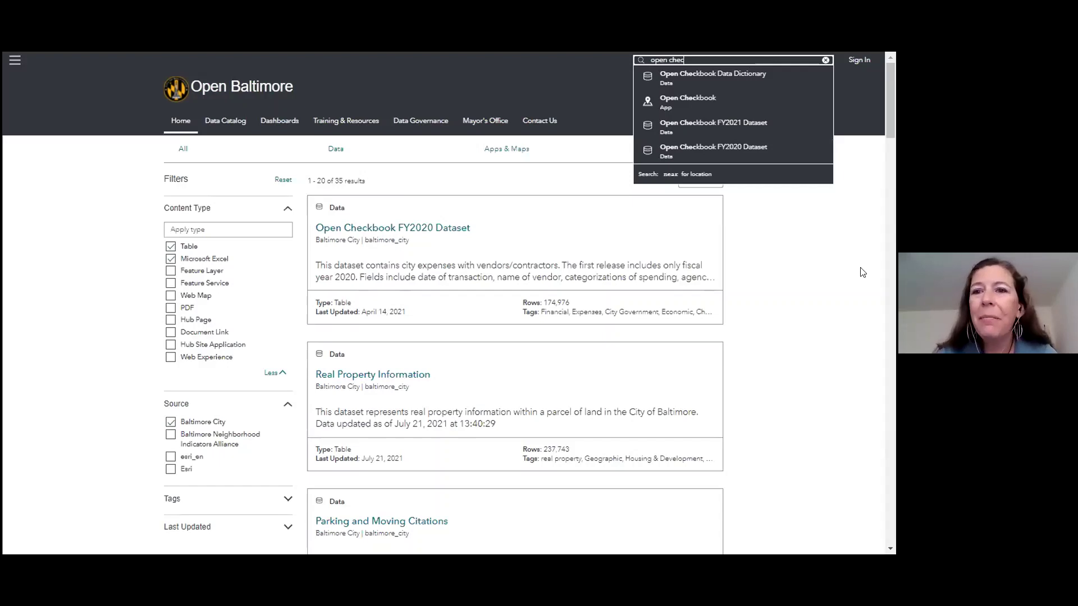
left_click(828, 429)
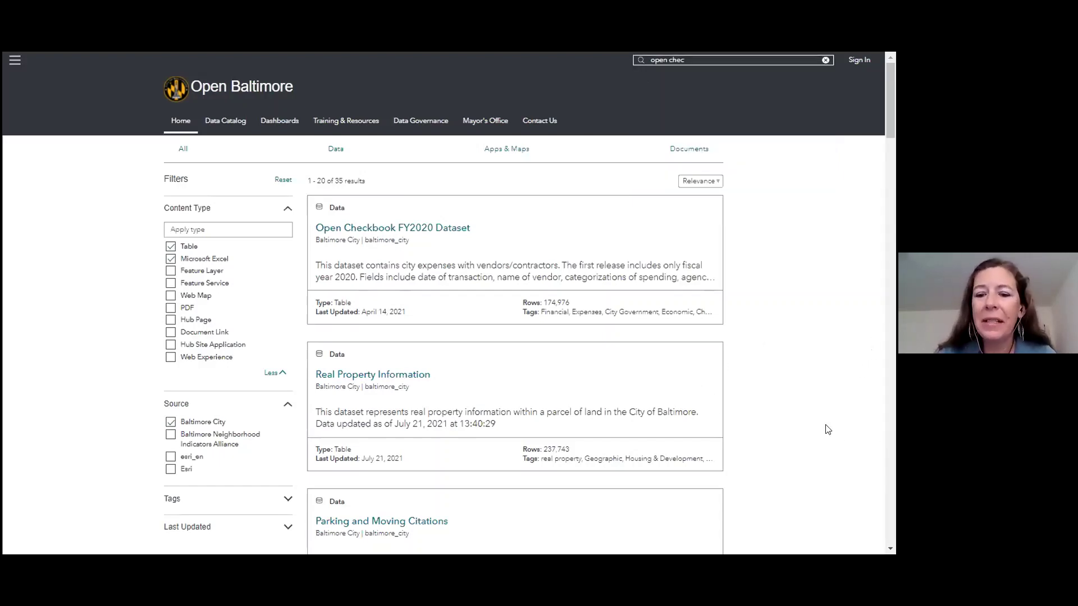
key("XF86MonBrightnessUp")
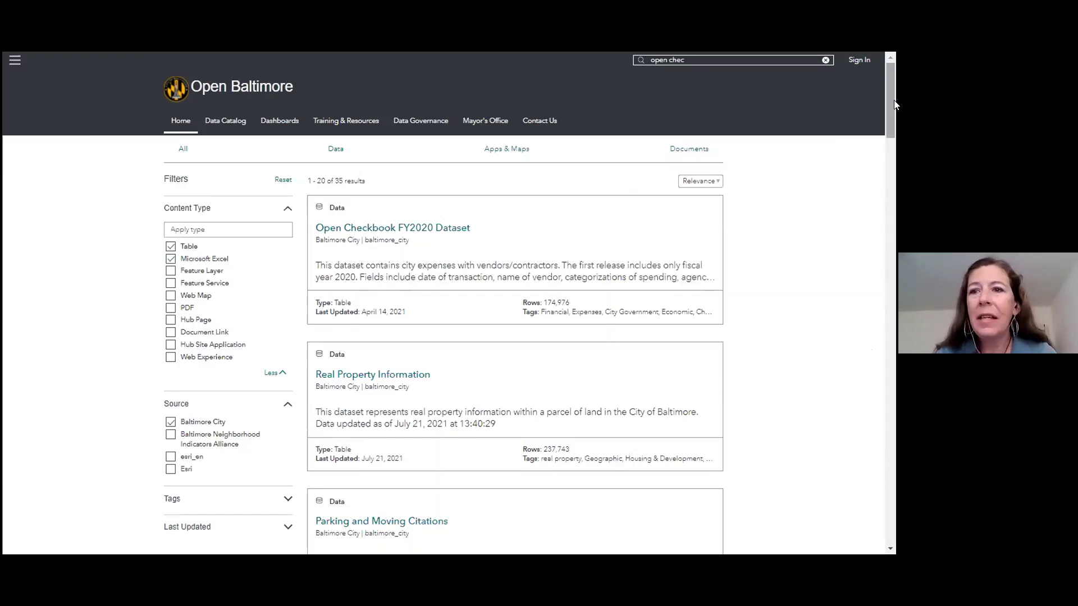
left_click(764, 62)
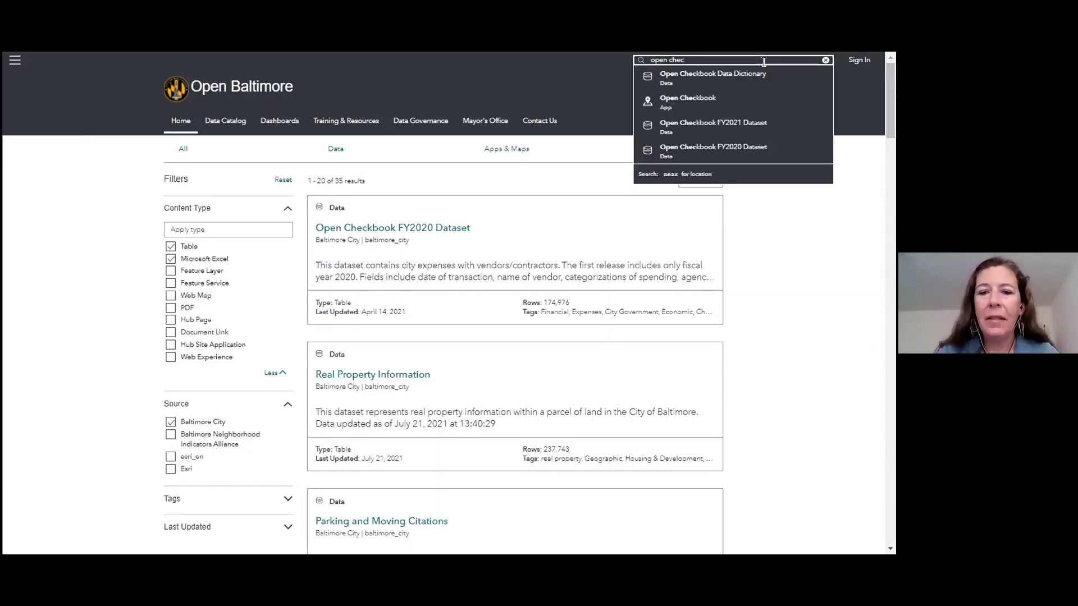
left_click(710, 145)
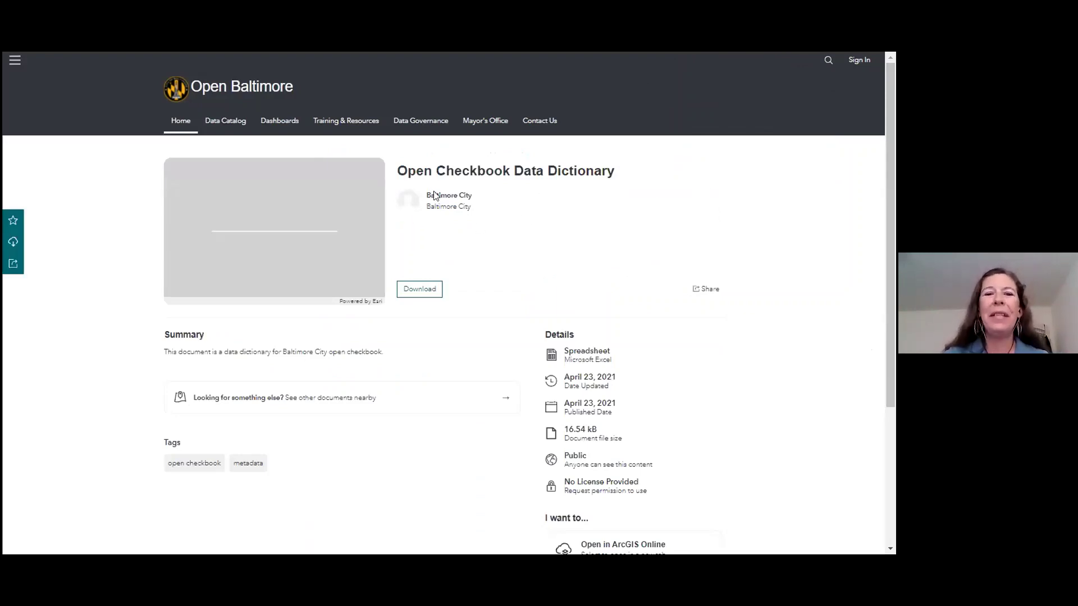
Download the Open Checkbook Data Dictionary spreadsheet, open it and look over its page on the portal
left_click(418, 293)
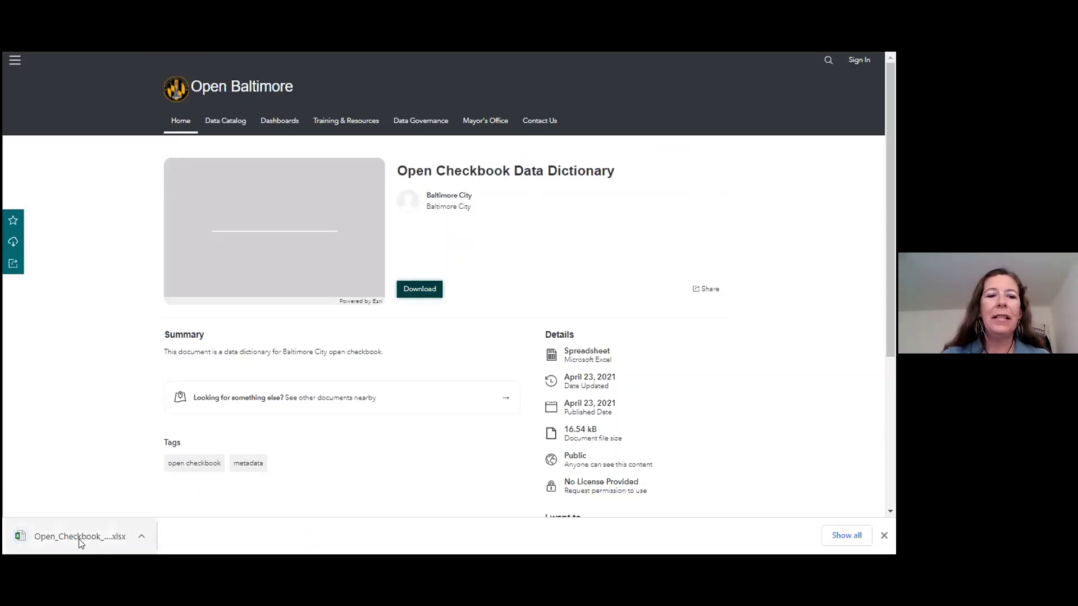
left_click(80, 539)
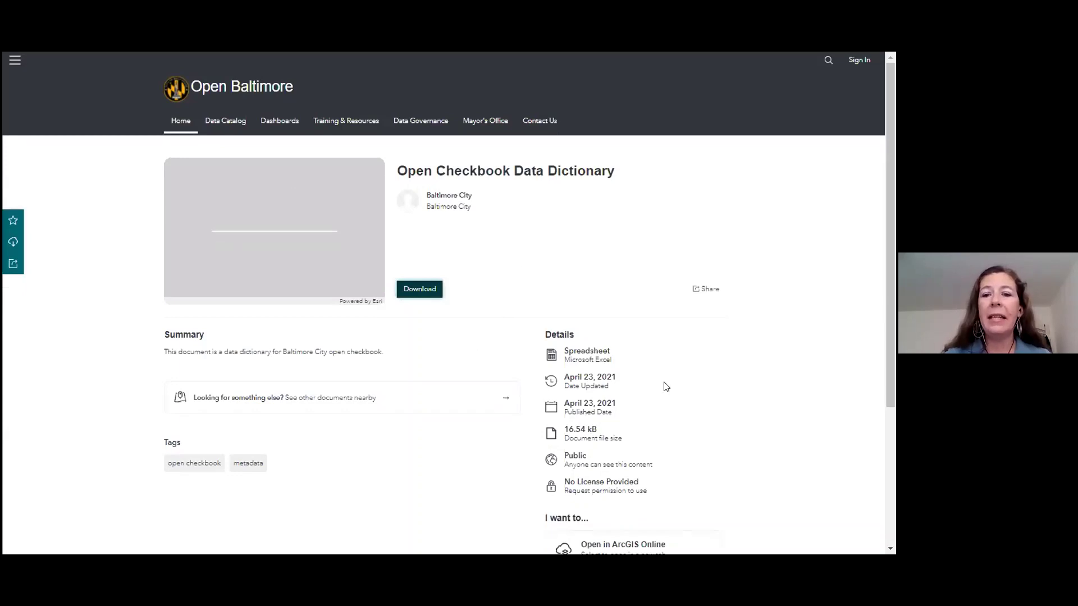
left_click_drag(894, 241, 894, 275)
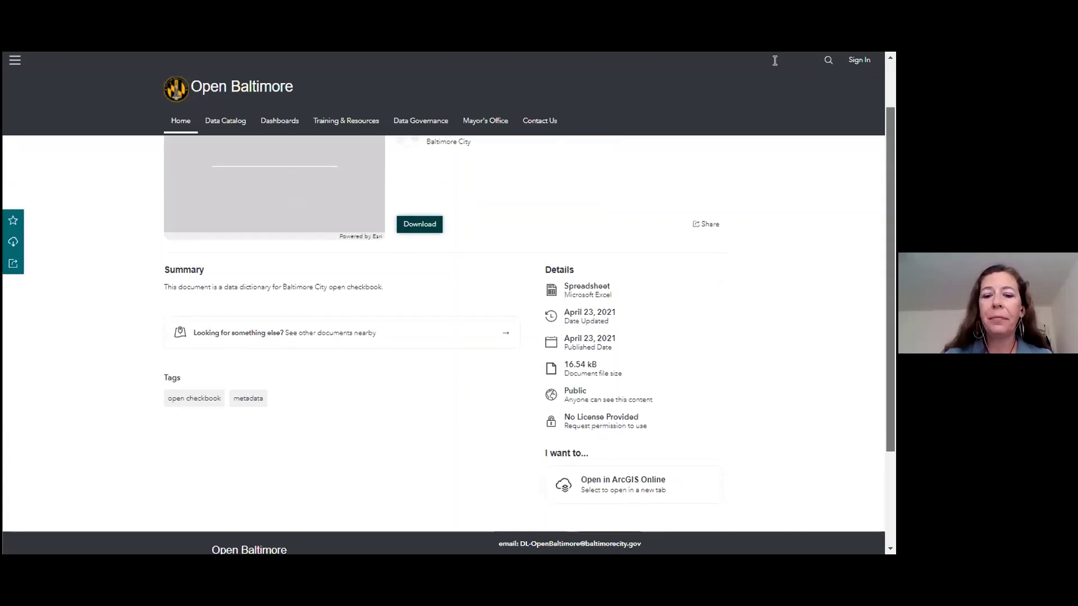
Search the portal for "open", view the Open Checkbook app's introduction page and leave full-screen mode
left_click(828, 60)
type("open")
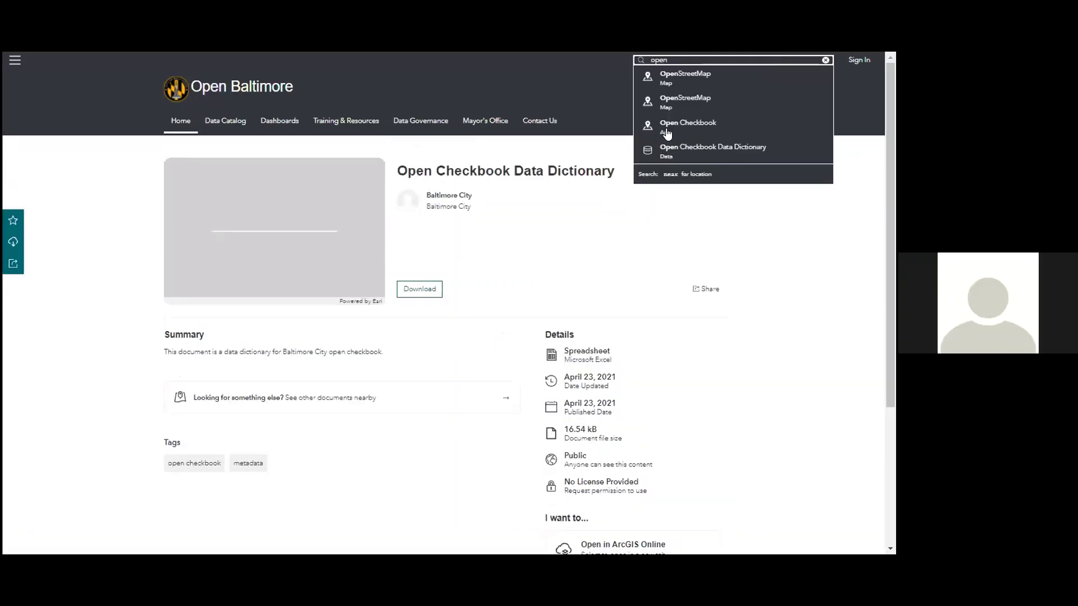
left_click(666, 128)
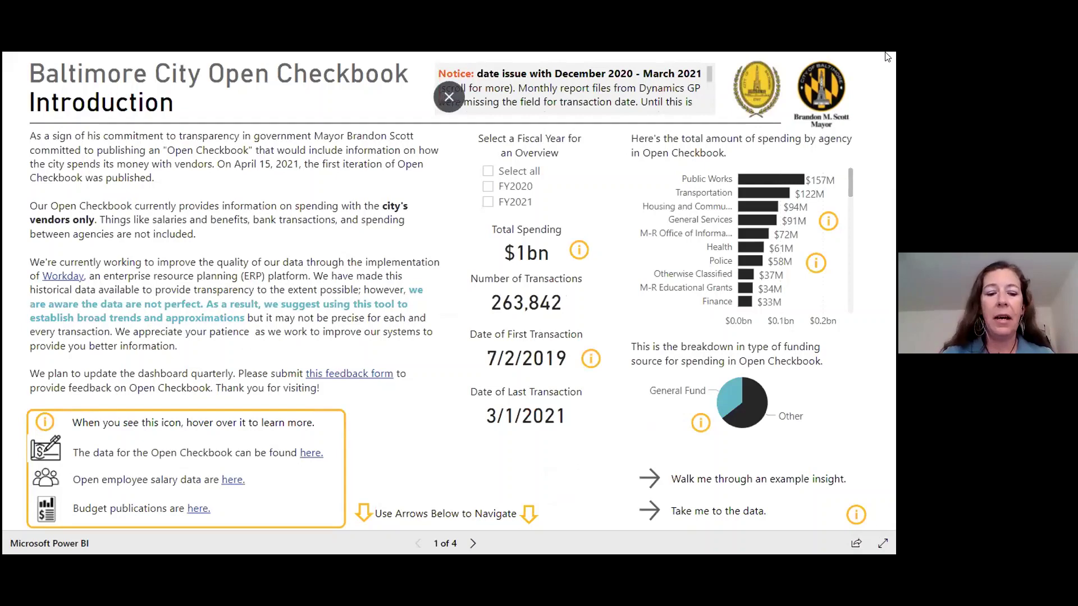
key("Escape")
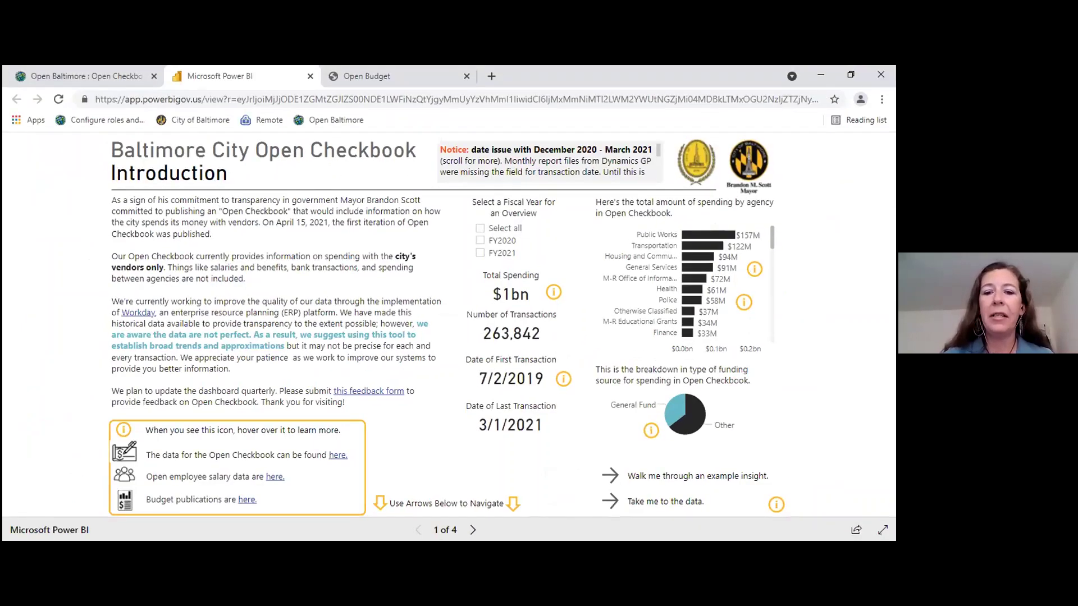
Return to Open Baltimore, search for "open che" and view the full details of the Open Checkbook FY2020 Dataset
left_click(54, 70)
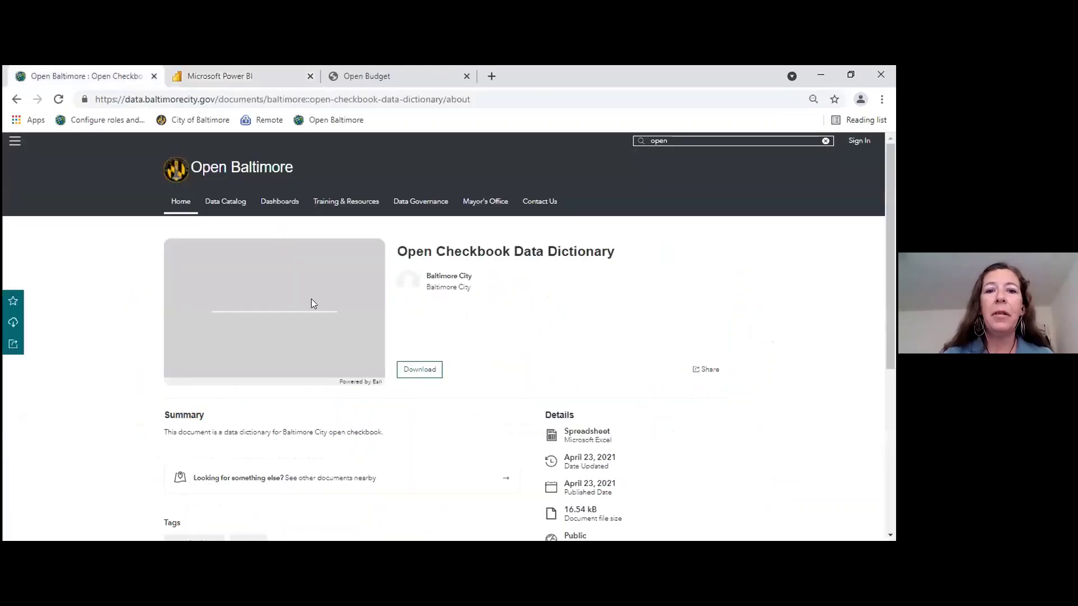
left_click(691, 139)
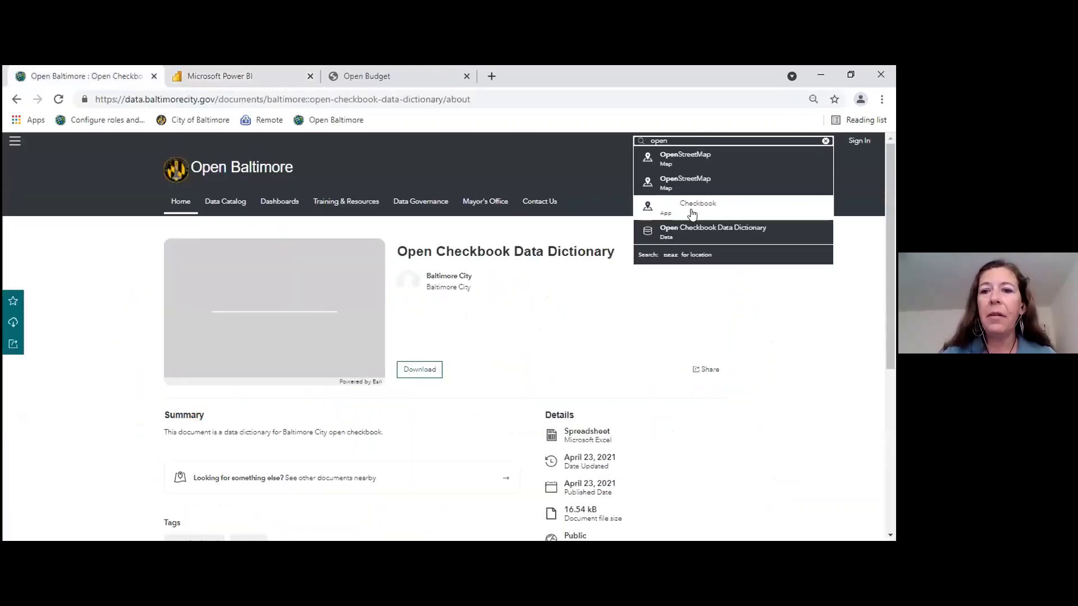
type("check")
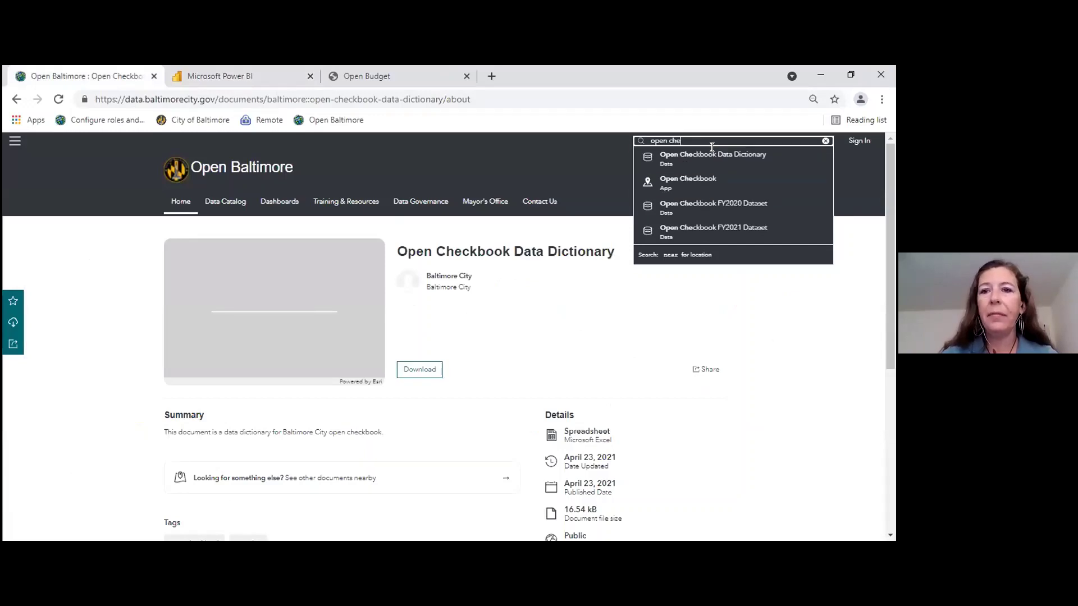
left_click(743, 204)
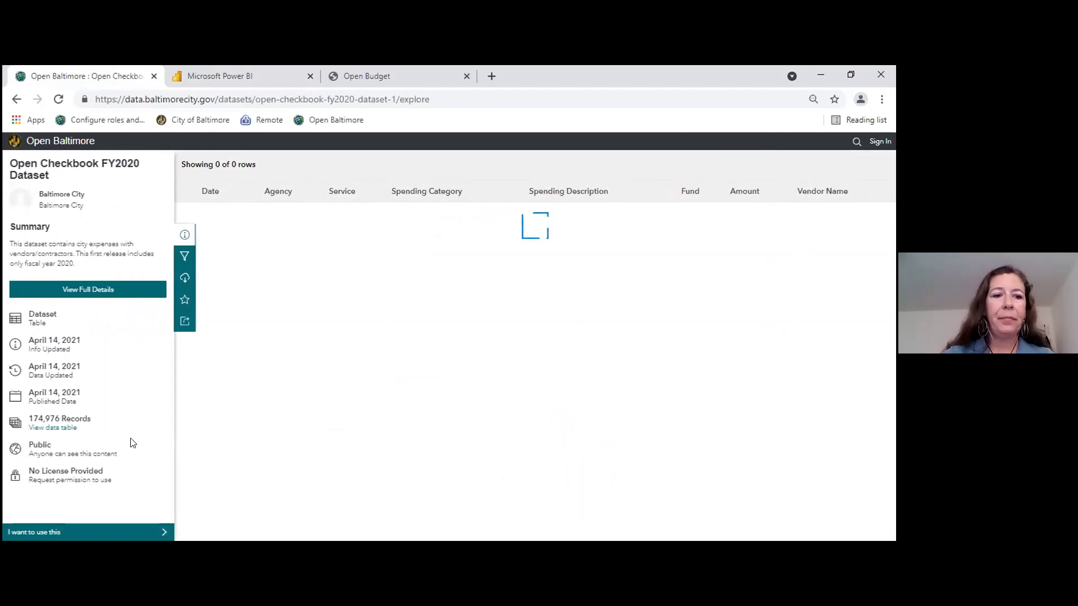
left_click(73, 293)
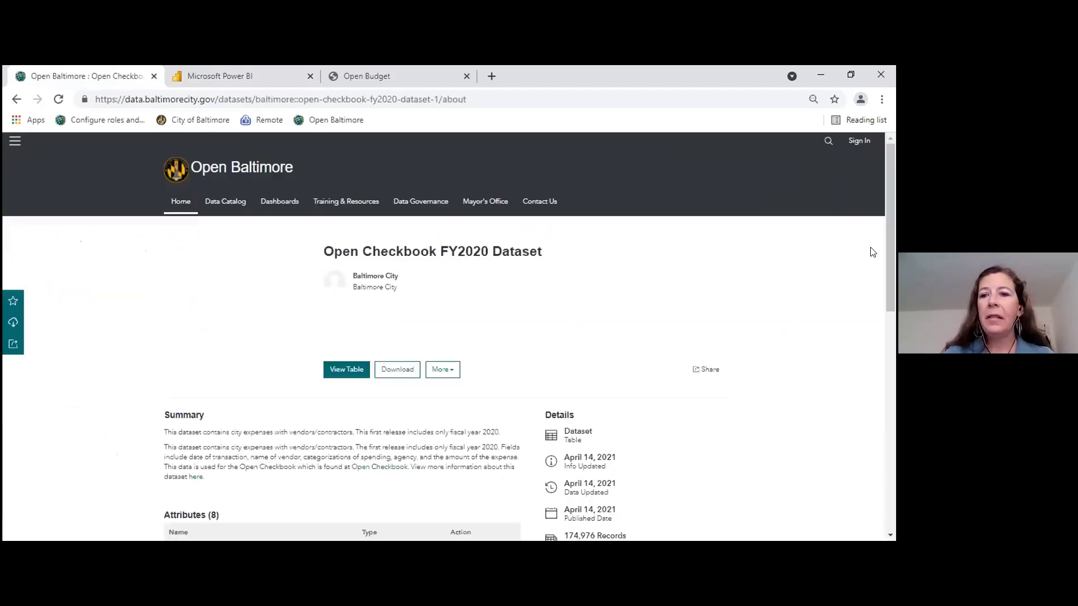
Examine the FY2020 dataset's summary, details and attributes, and check its additional options
left_click_drag(886, 240, 894, 284)
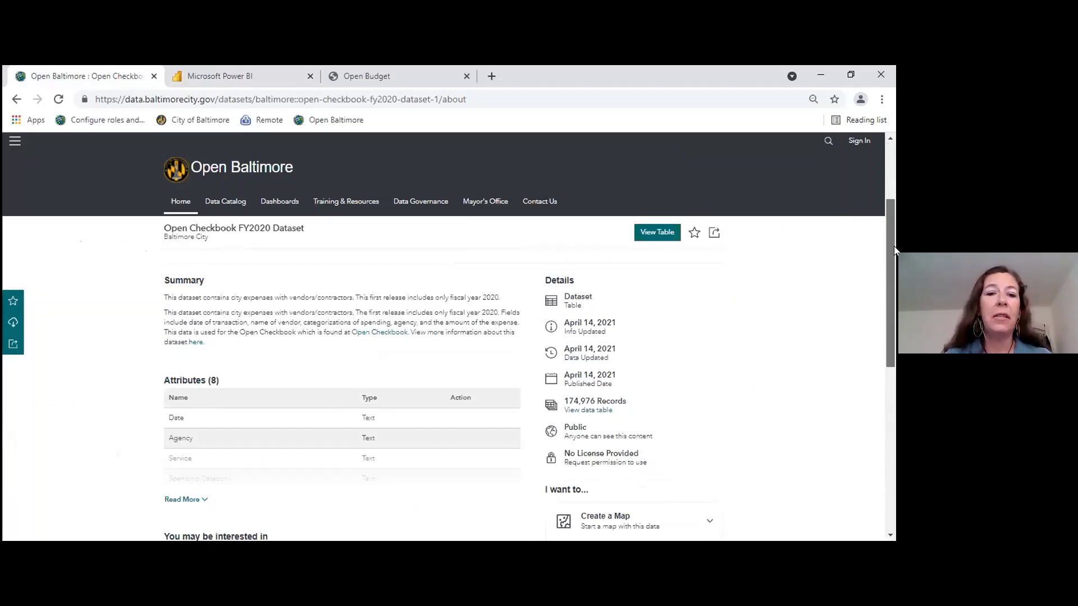
mouse_move(894, 246)
left_mouse_down()
mouse_move(894, 229)
mouse_move(893, 253)
left_mouse_up()
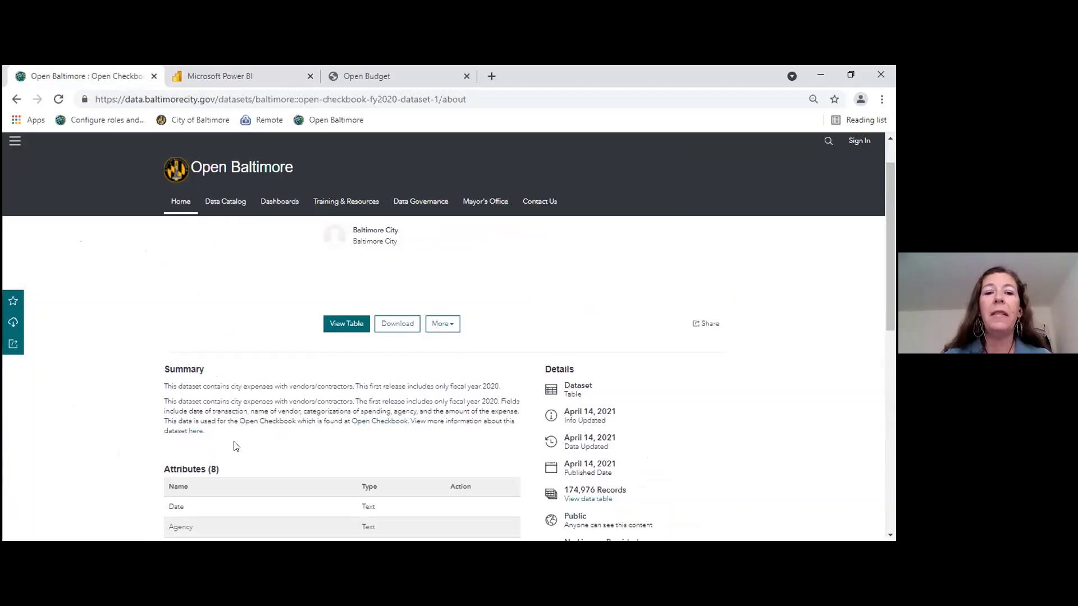
left_click(443, 330)
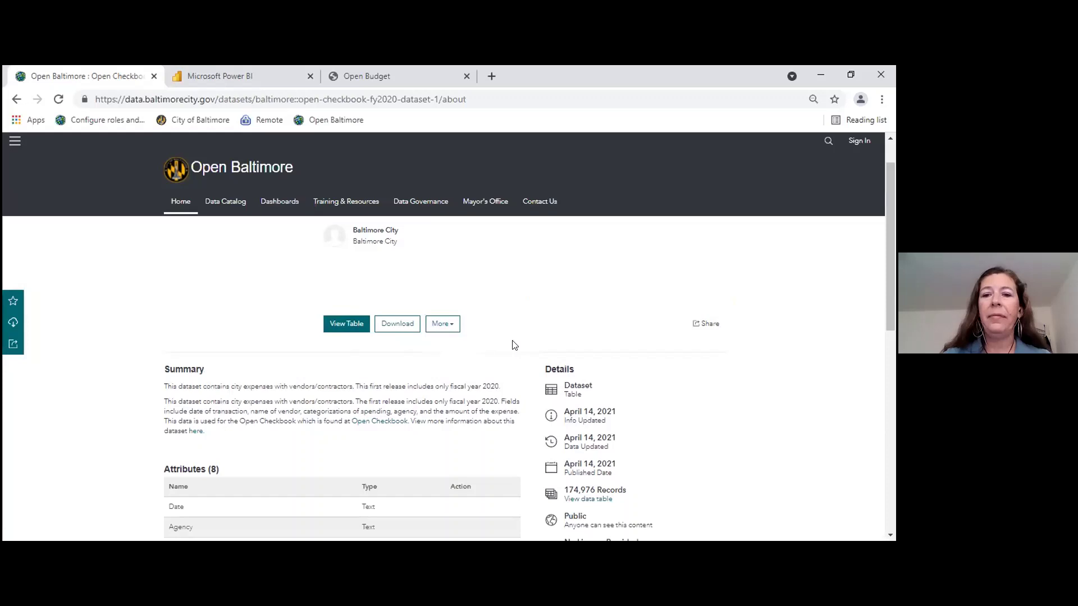